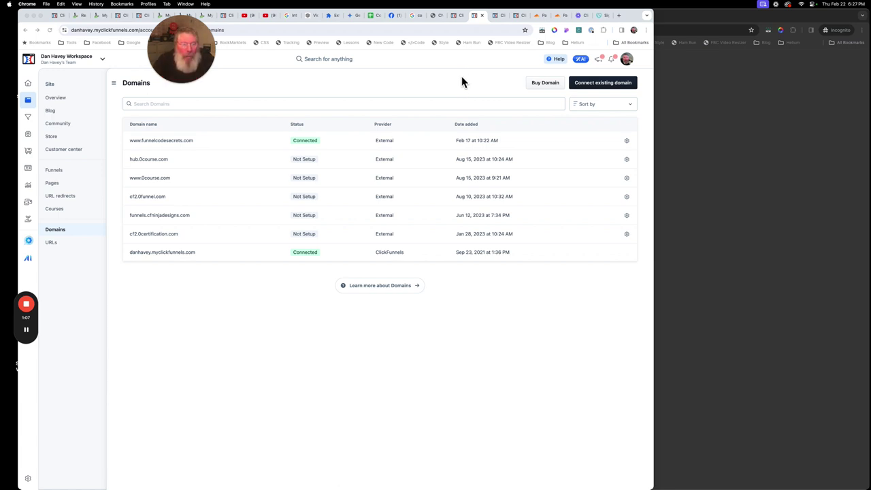
pyautogui.click(503, 15)
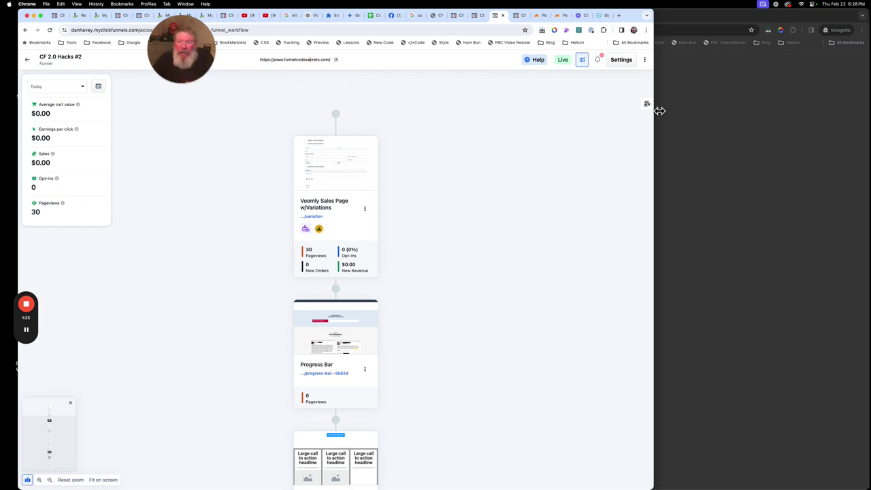
pyautogui.click(696, 109)
pyautogui.click(489, 28)
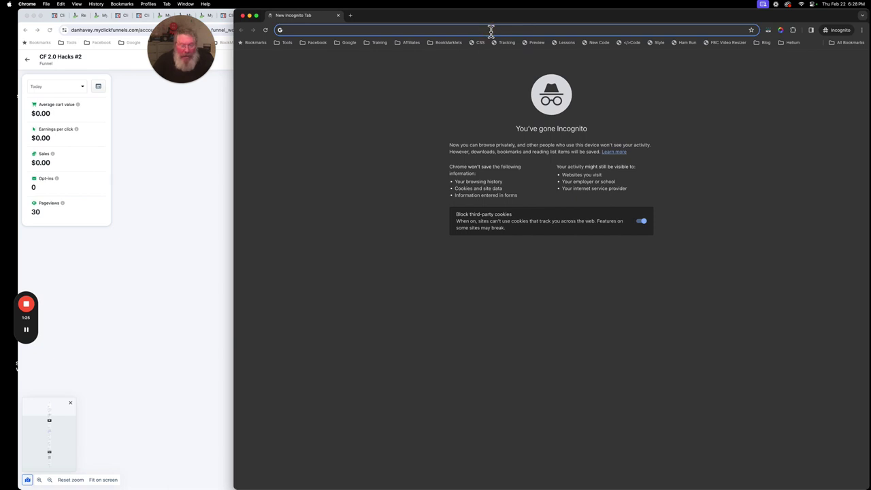
pyautogui.write('https://www.funnelcodesecrets.com/')
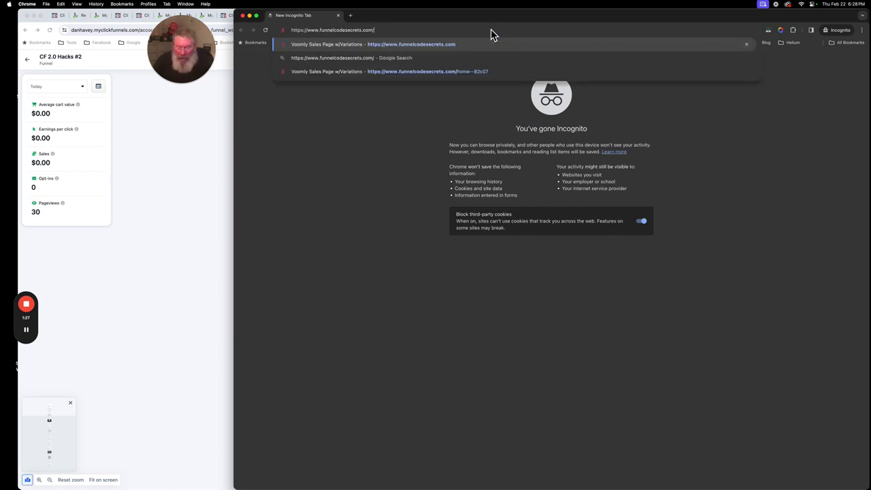
pyautogui.press('Return')
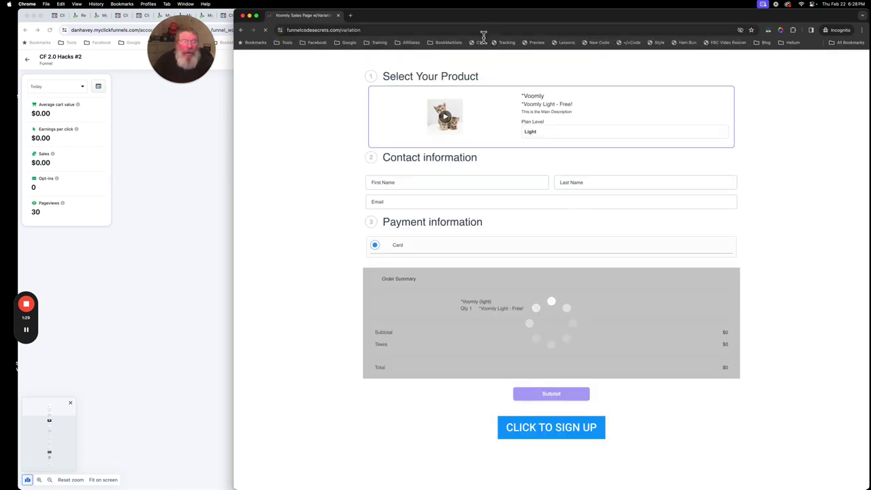
pyautogui.click(190, 214)
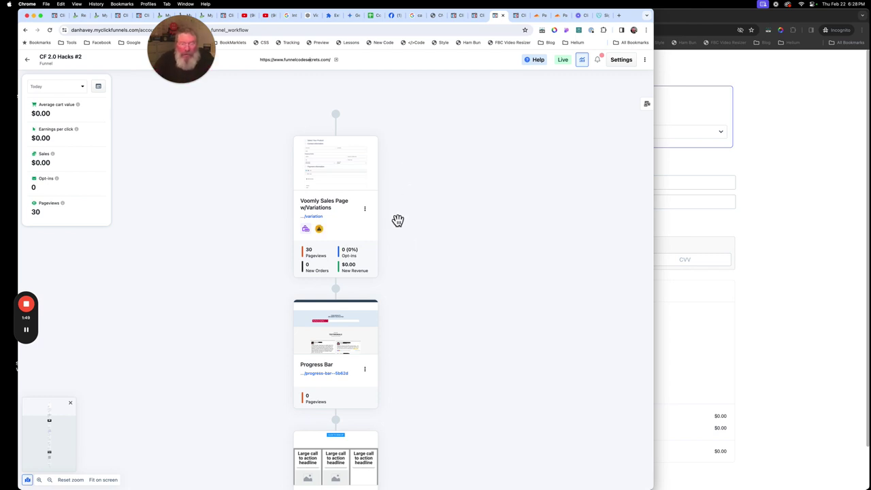
pyautogui.click(693, 73)
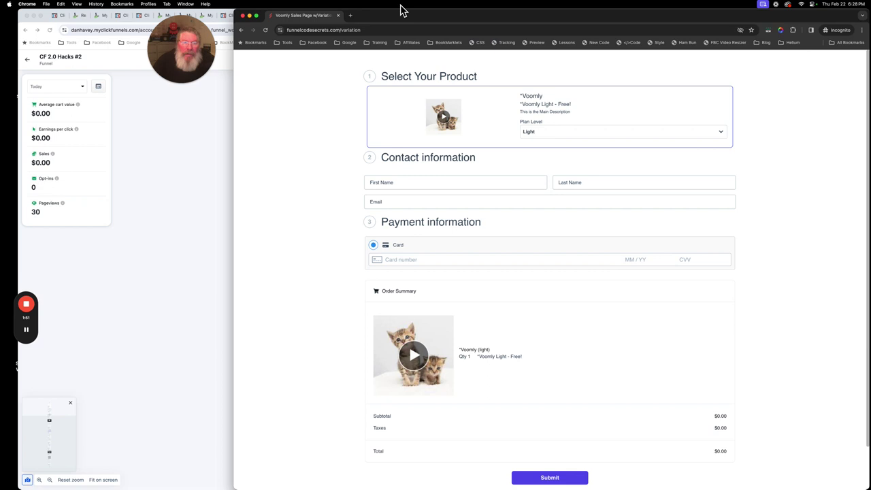
pyautogui.click(349, 15)
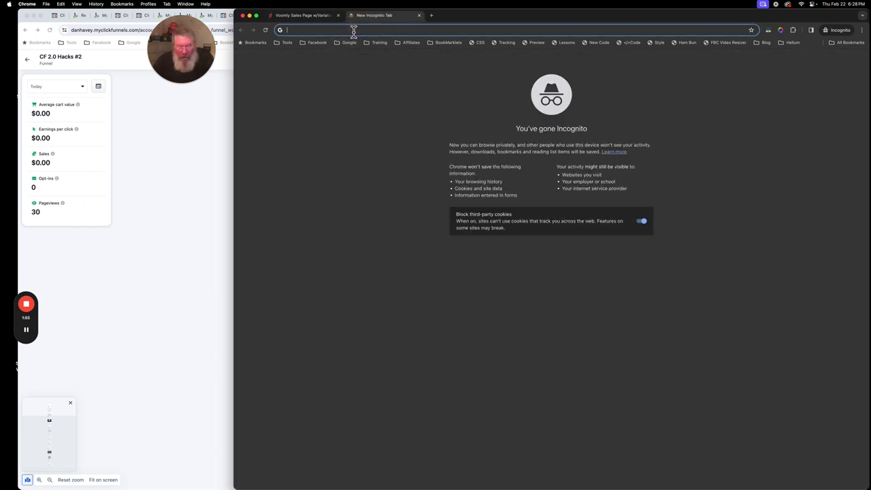
pyautogui.write('https://www.funnelcodesecrets.com/')
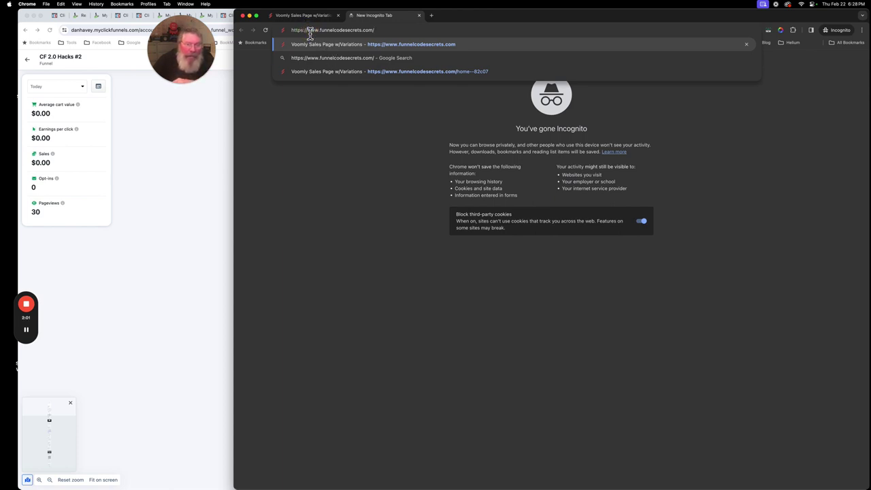
pyautogui.moveTo(310, 31); pyautogui.dragTo(291, 31)
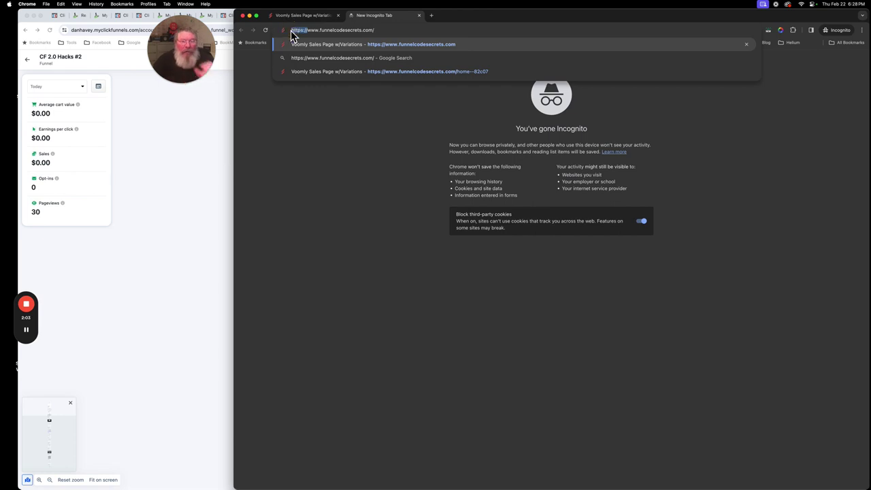
pyautogui.press('BackSpace')
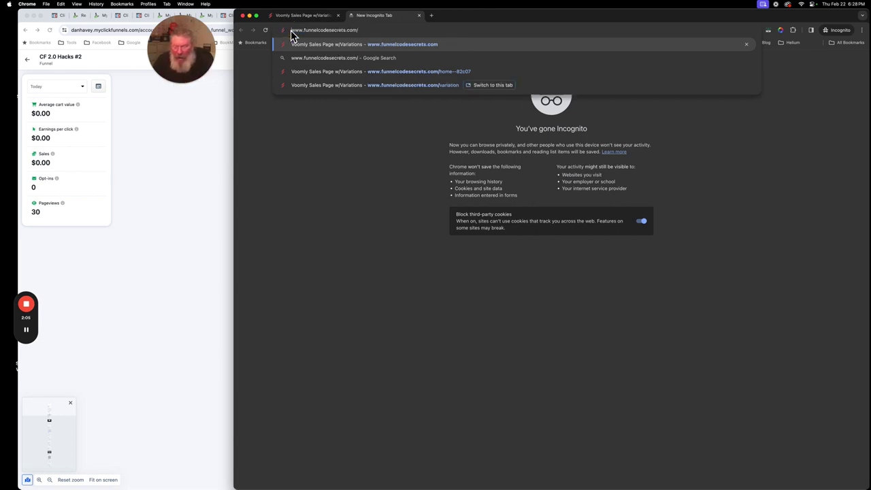
pyautogui.press('Return')
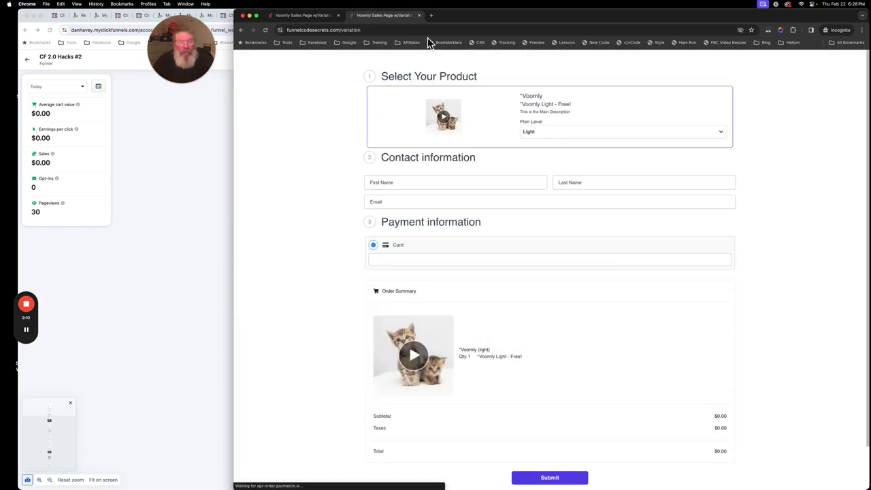
pyautogui.click(430, 15)
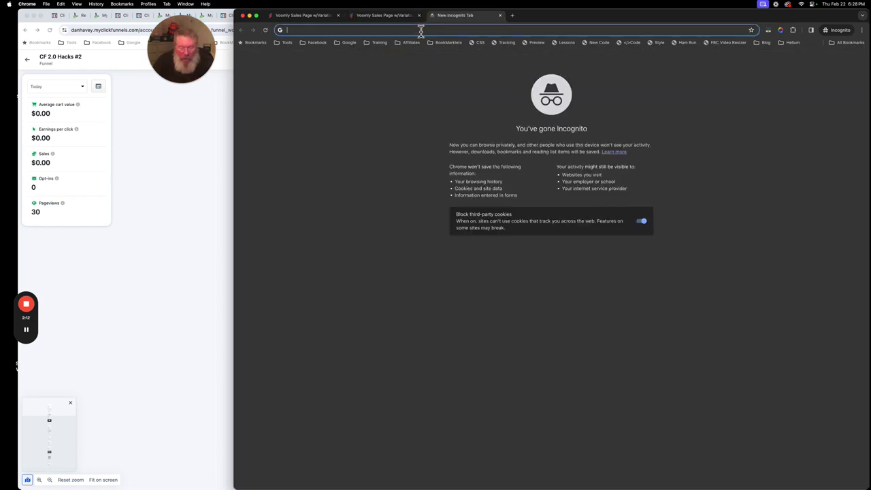
pyautogui.write('https://www.funnelcodesecrets.com/')
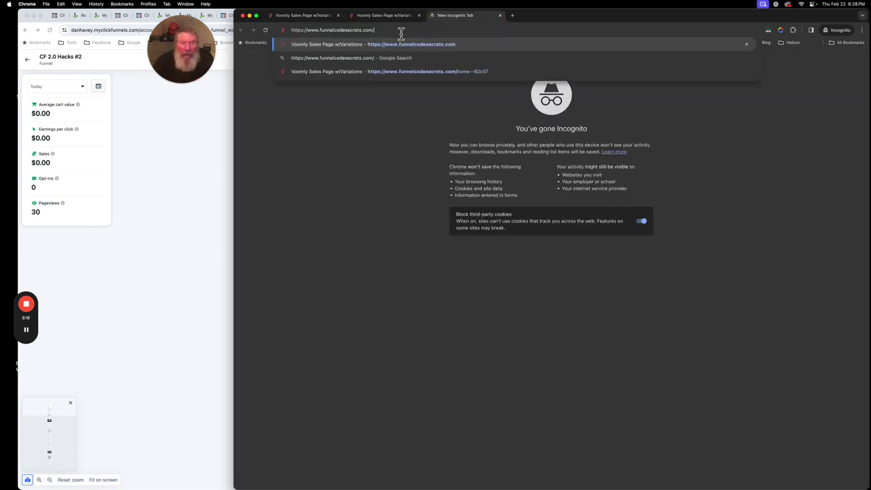
pyautogui.click(317, 30)
pyautogui.press('BackSpace')
pyautogui.press('BackSpace')
pyautogui.press('BackSpace')
pyautogui.press('BackSpace')
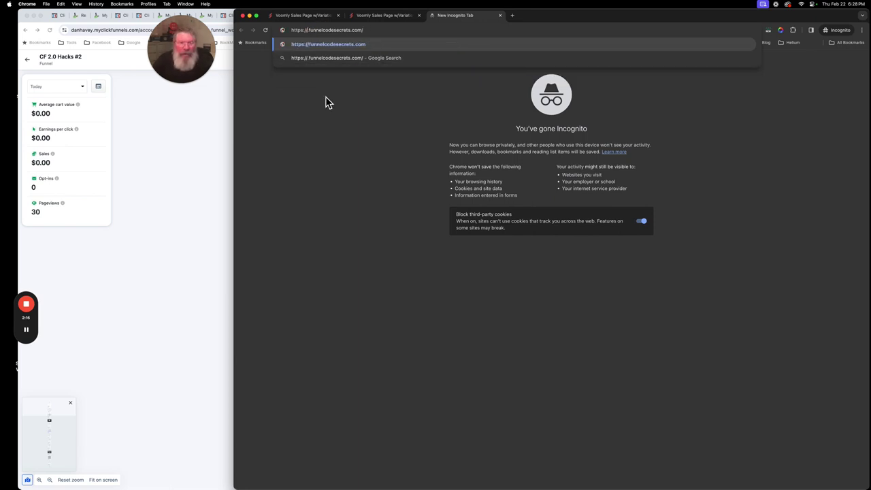
pyautogui.press('BackSpace')
pyautogui.press('Return')
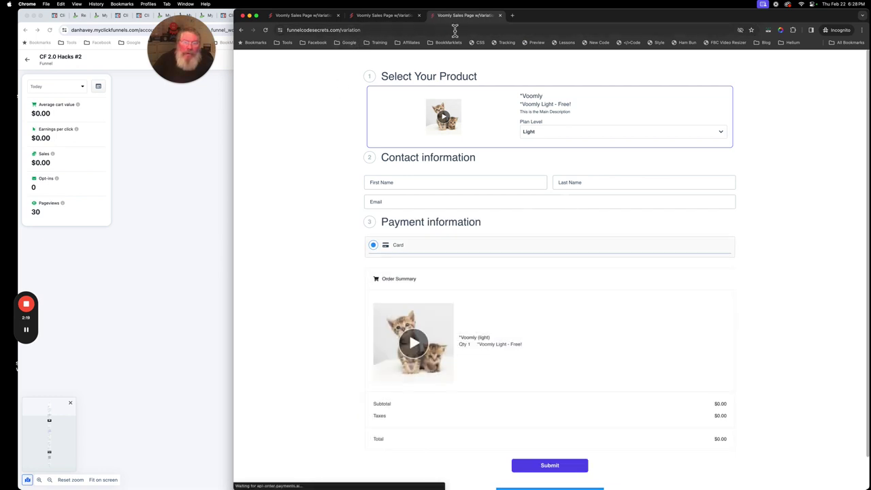
pyautogui.click(512, 15)
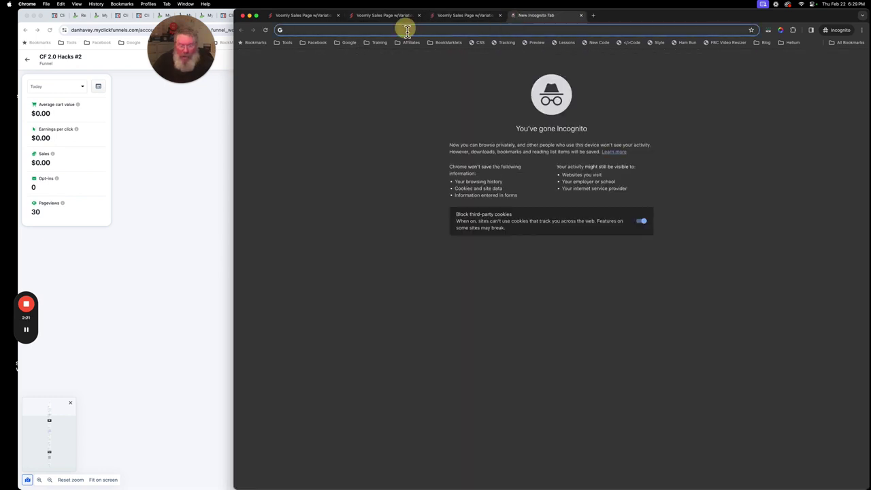
pyautogui.write('https://www.funnelcodesecrets.com/')
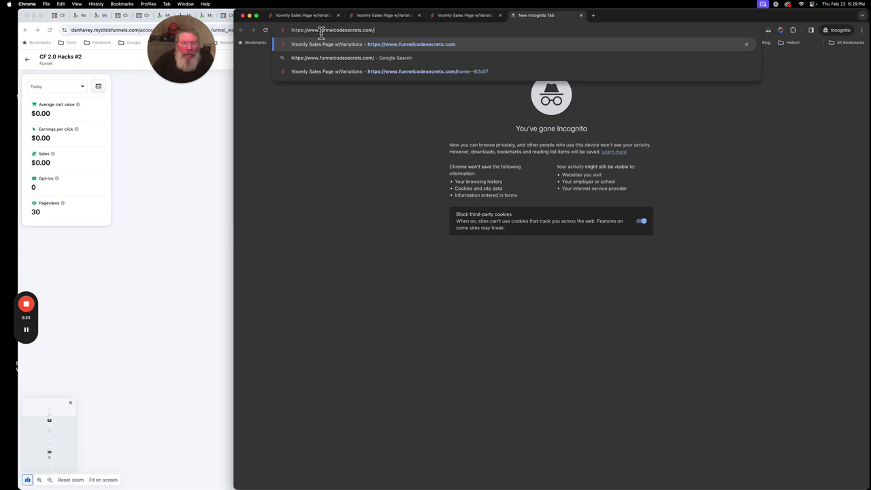
pyautogui.moveTo(319, 30); pyautogui.dragTo(283, 31)
pyautogui.press('BackSpace')
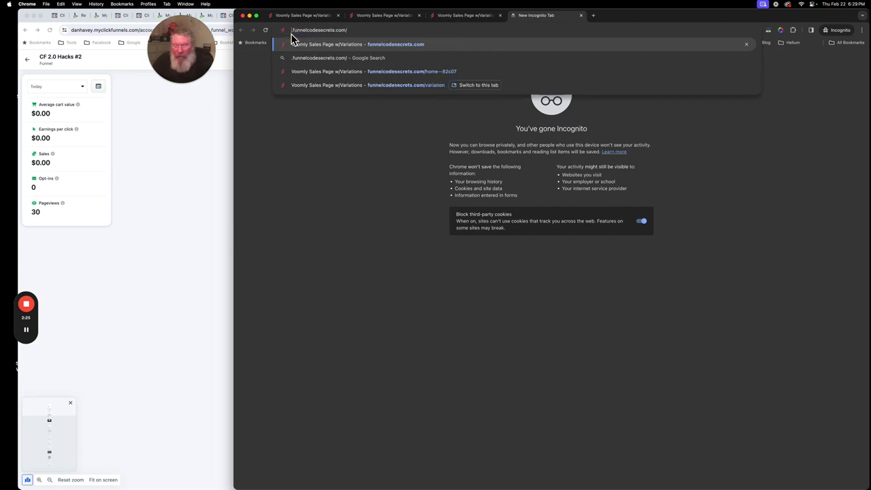
pyautogui.write('variation')
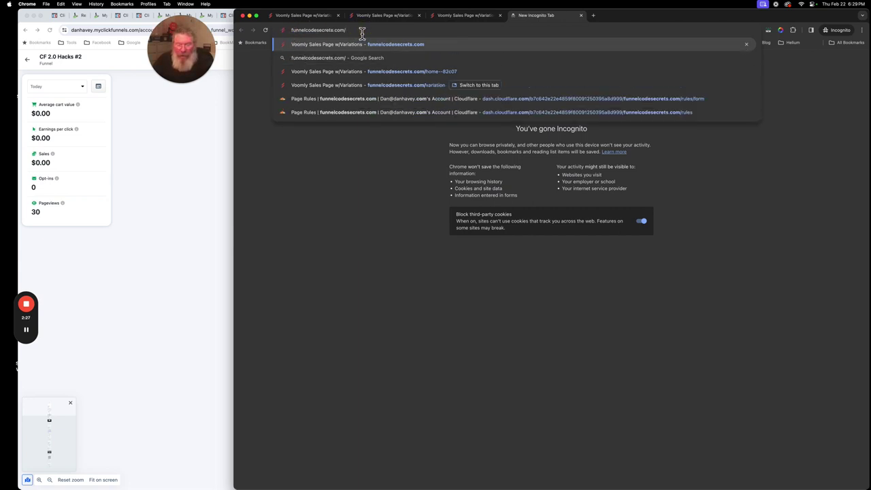
pyautogui.press('Return')
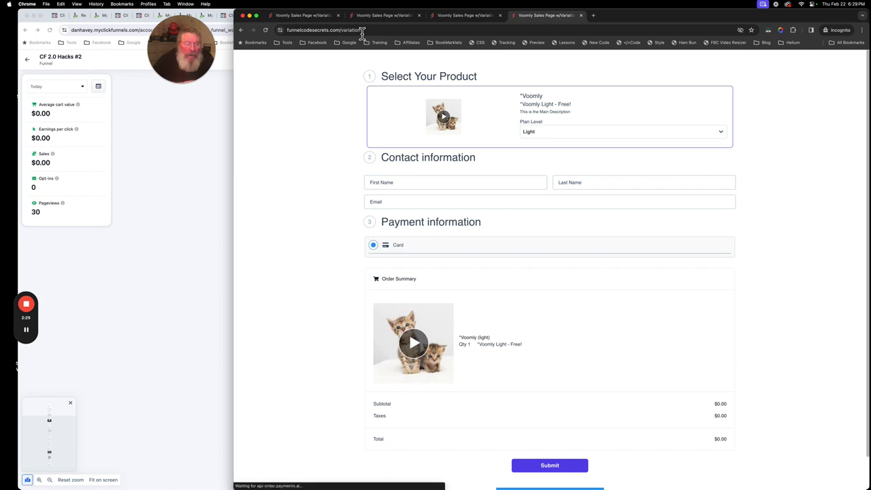
pyautogui.click(593, 14)
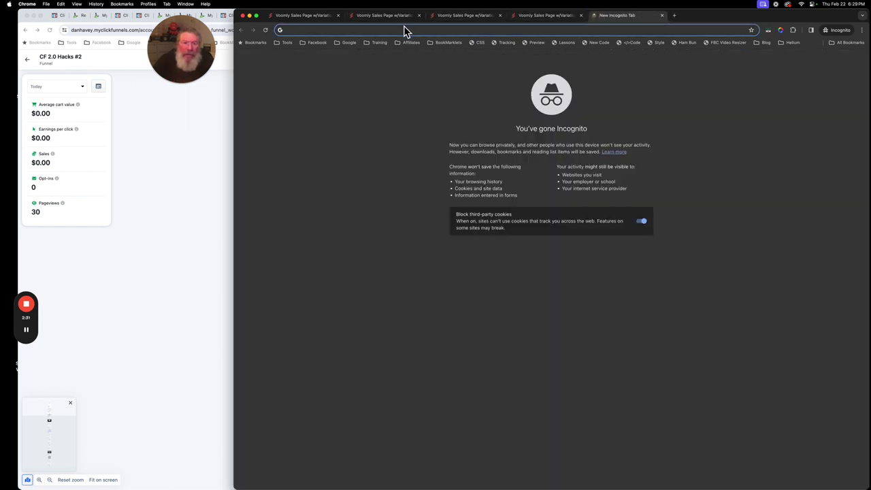
pyautogui.write('https://www.funnelcodesecrets.com/')
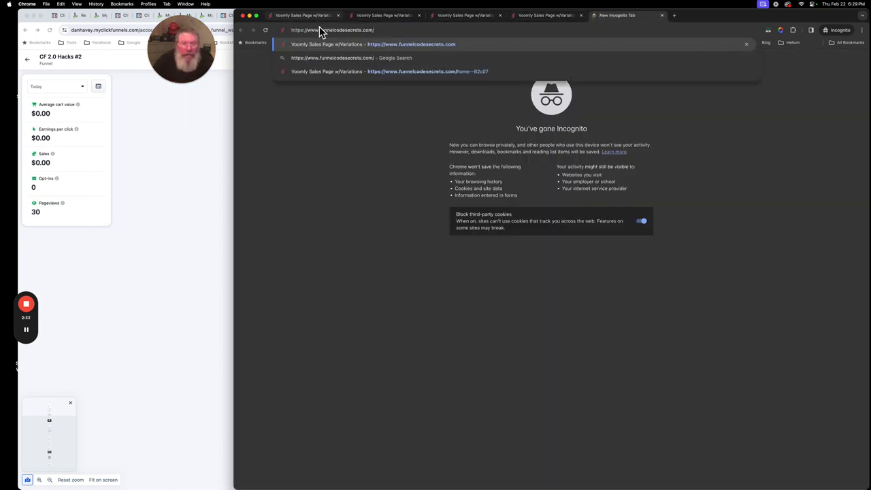
pyautogui.click(305, 30)
pyautogui.press('BackSpace')
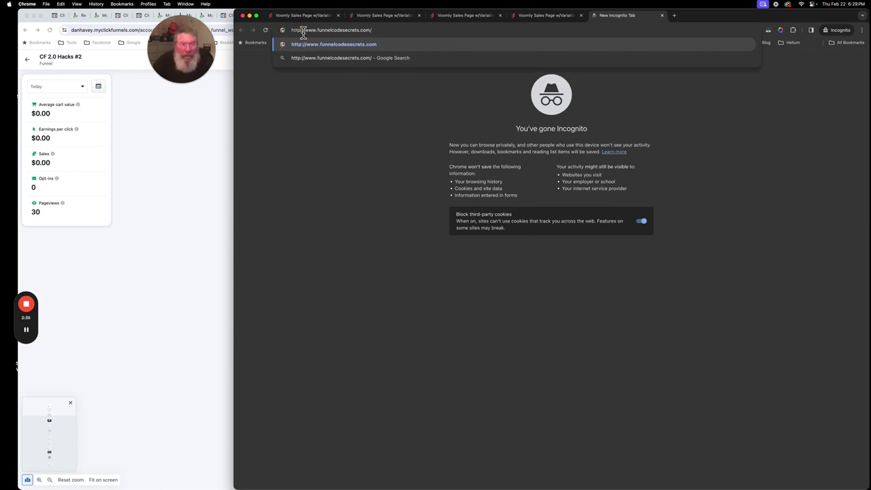
pyautogui.press('Return')
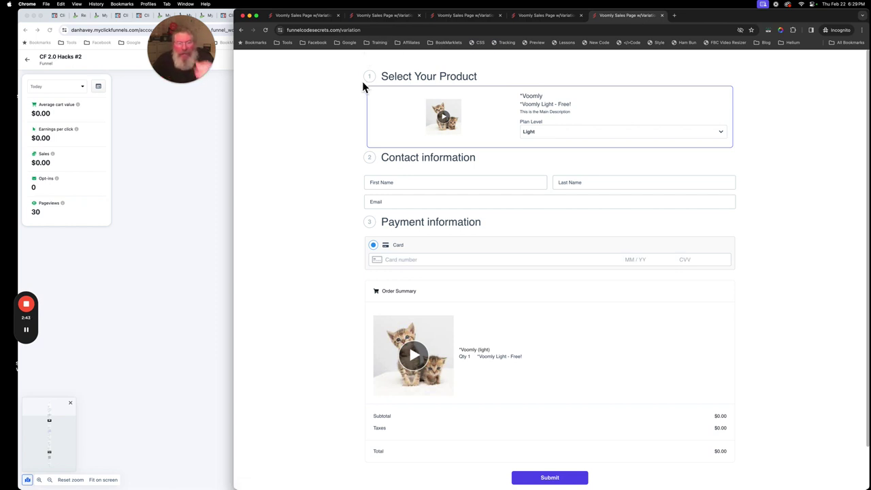
pyautogui.click(380, 32)
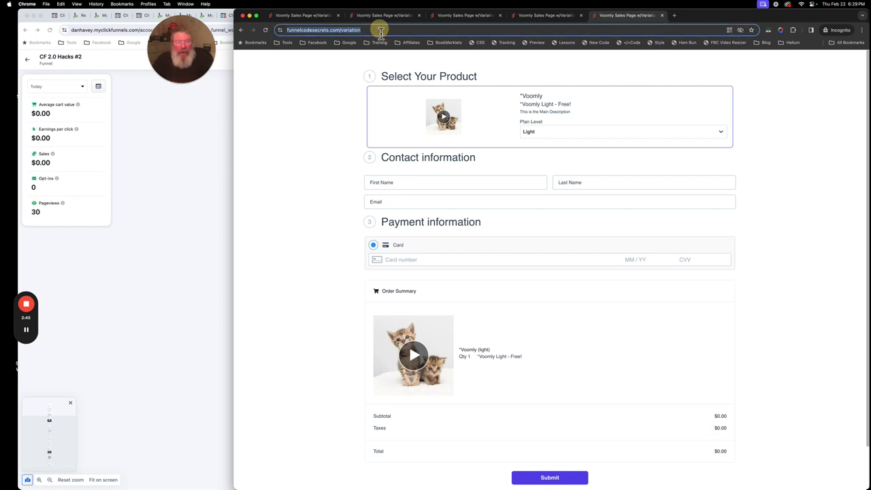
pyautogui.click(391, 32)
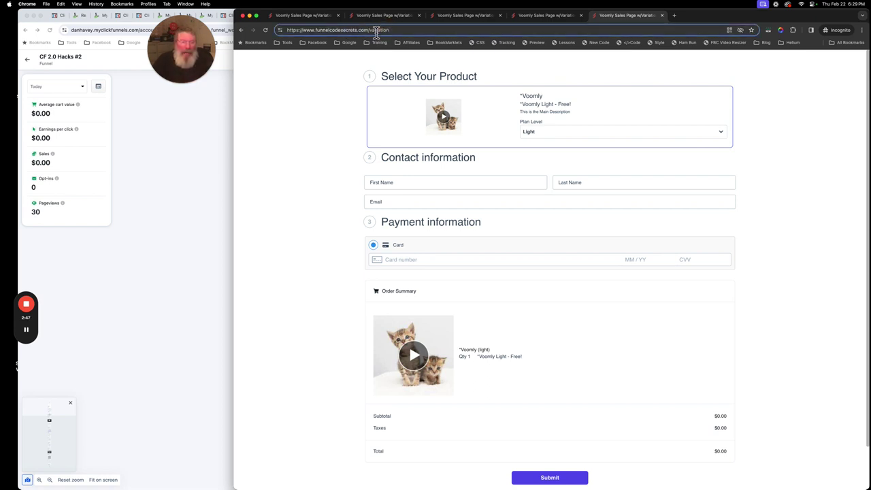
# Copy the Progress Bar page's URL from the funnel workflow and load it in a new incognito tab
pyautogui.click(204, 134)
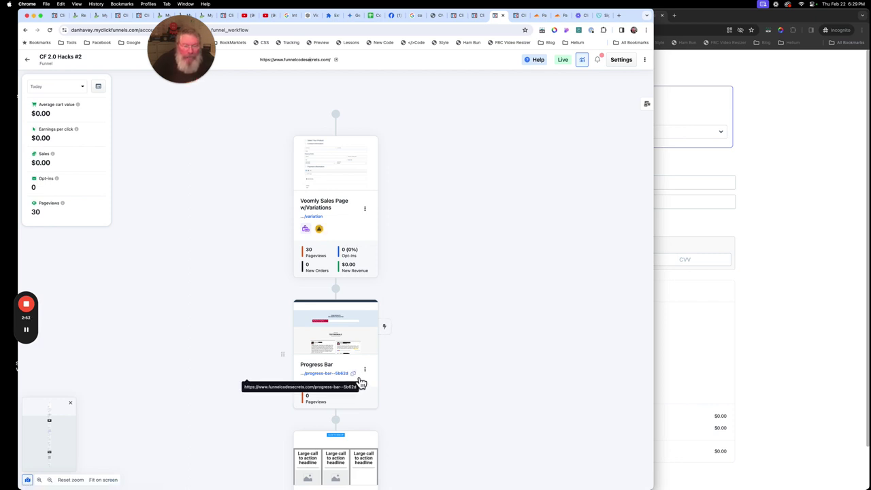
pyautogui.click(354, 374)
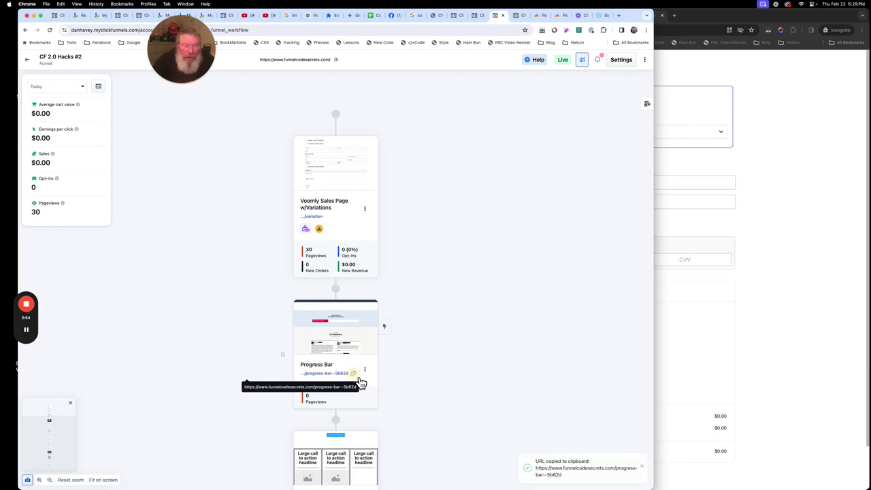
pyautogui.click(678, 24)
pyautogui.click(676, 16)
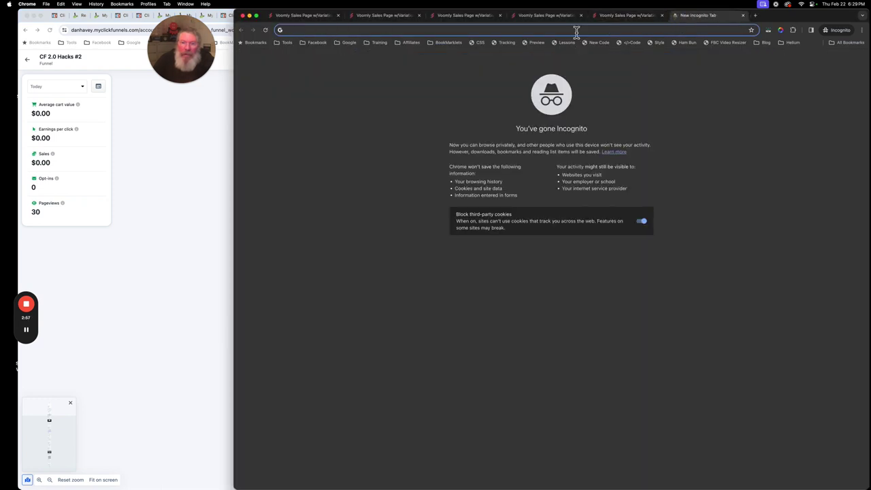
pyautogui.press('super+v')
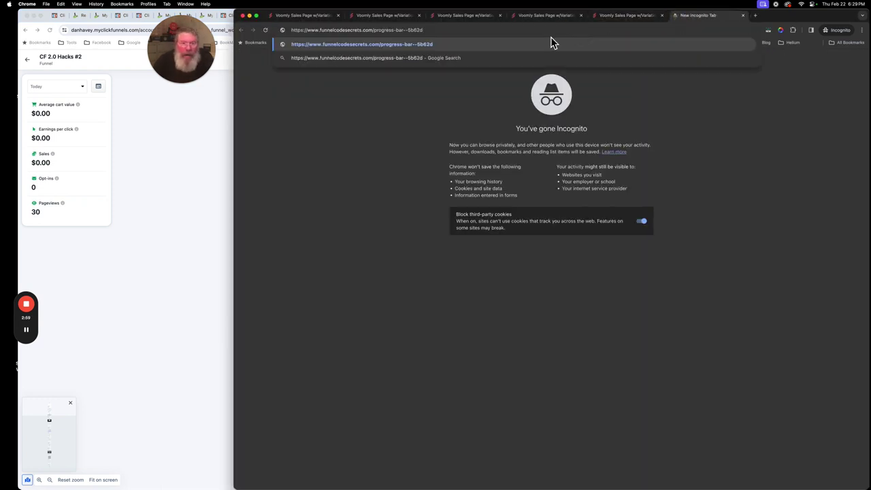
pyautogui.press('Return')
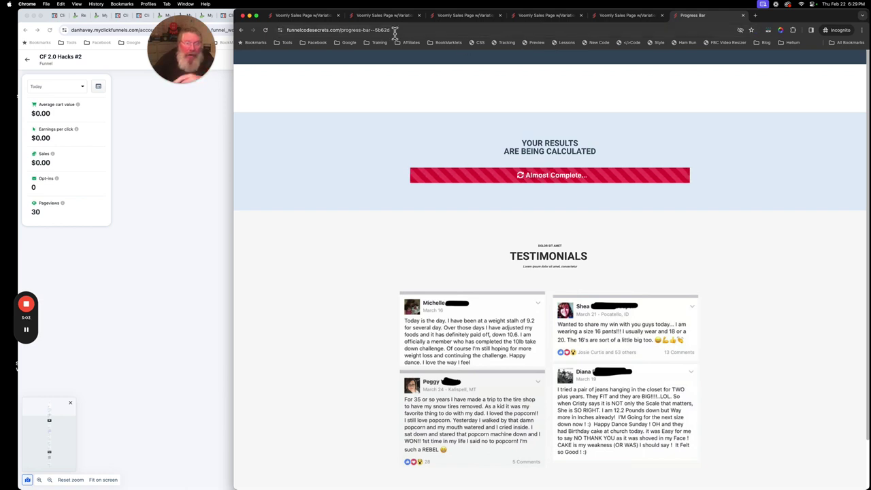
pyautogui.click(351, 30)
pyautogui.click(351, 30)
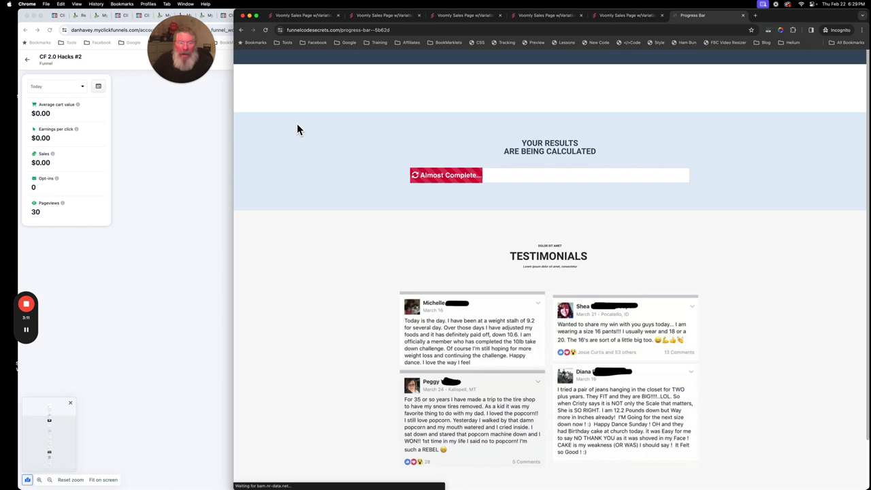
pyautogui.click(330, 32)
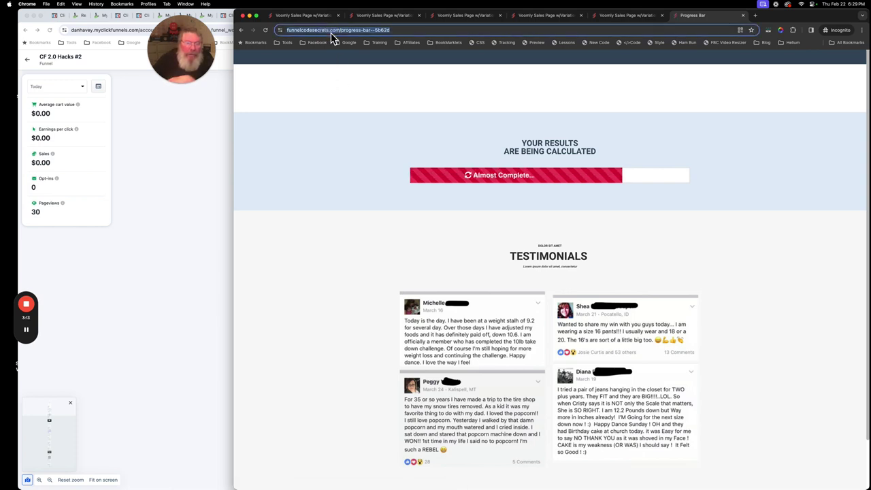
pyautogui.click(330, 32)
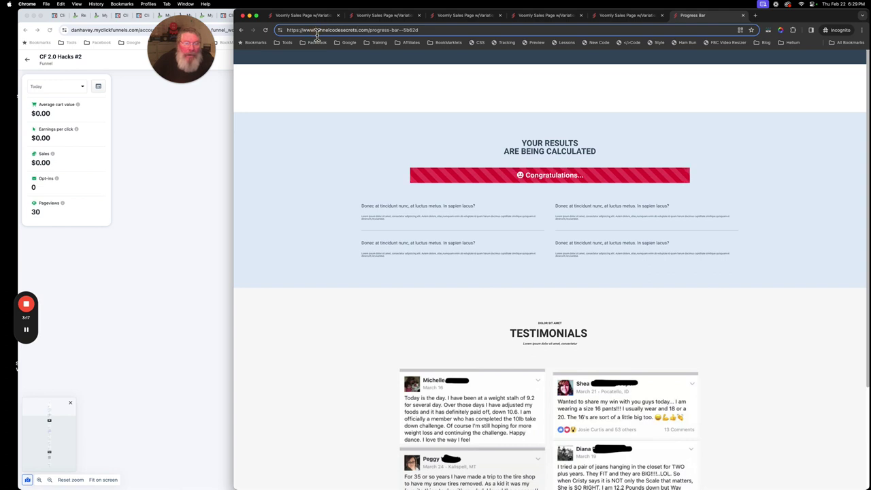
pyautogui.moveTo(315, 30); pyautogui.dragTo(288, 31)
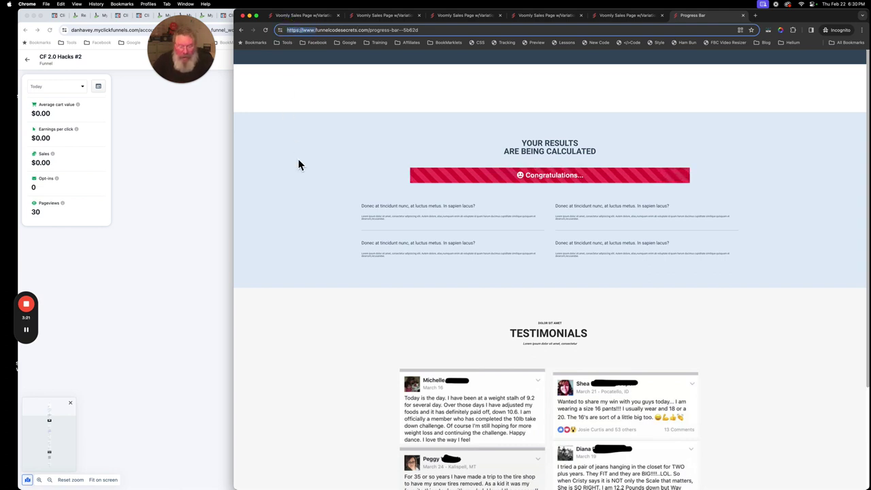
pyautogui.write('sdfasdf')
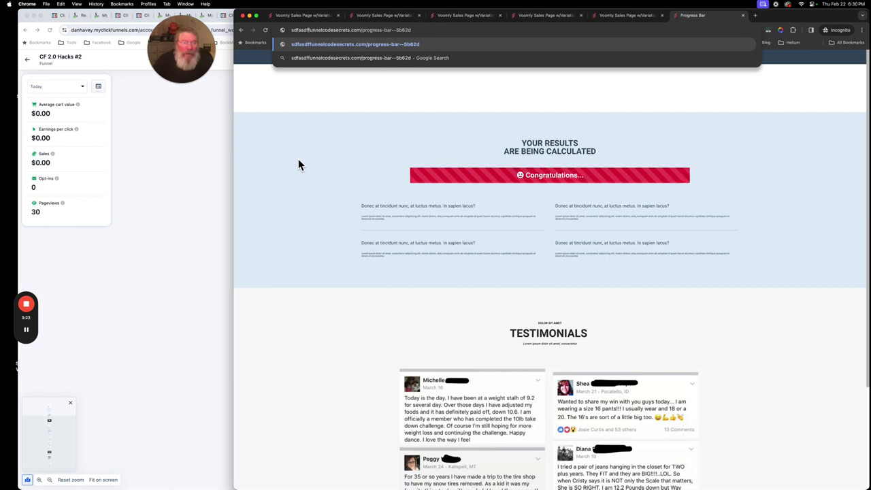
pyautogui.write('.')
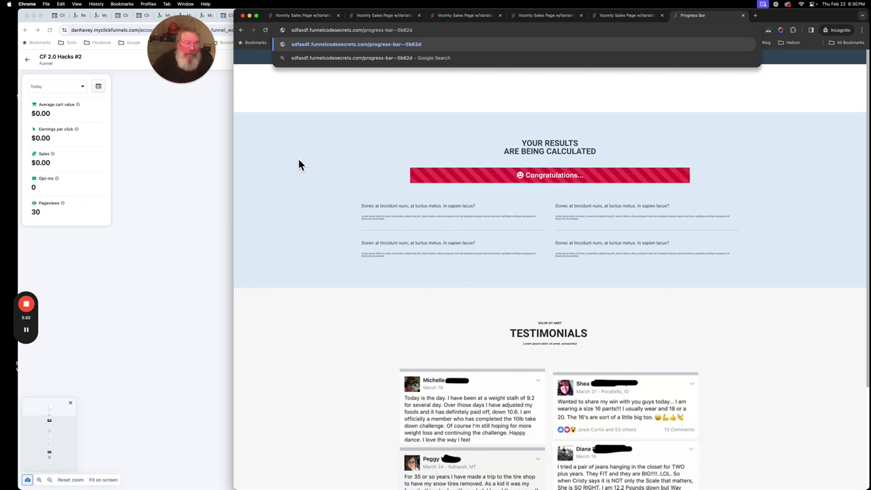
pyautogui.press('Return')
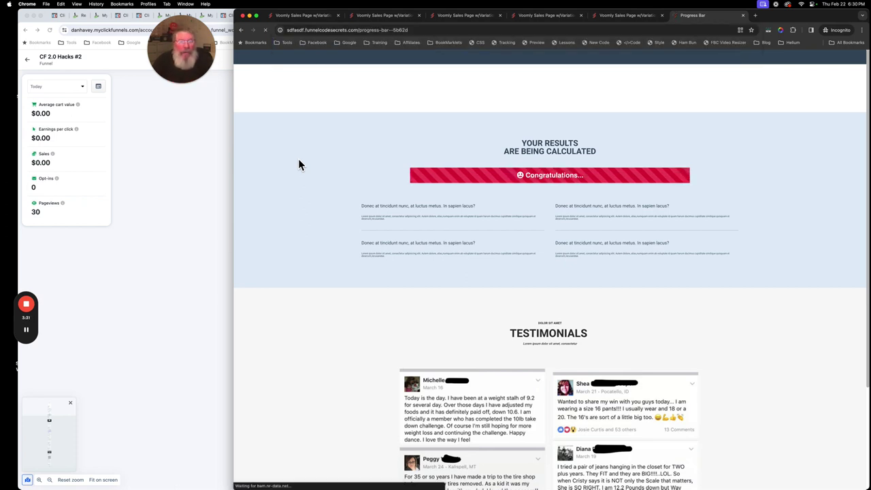
# In the second incognito tab, change the address to dfghfdghd.funnelcodesecrets.com/ without the variation path and load it
pyautogui.click(365, 15)
pyautogui.click(336, 30)
pyautogui.click(333, 30)
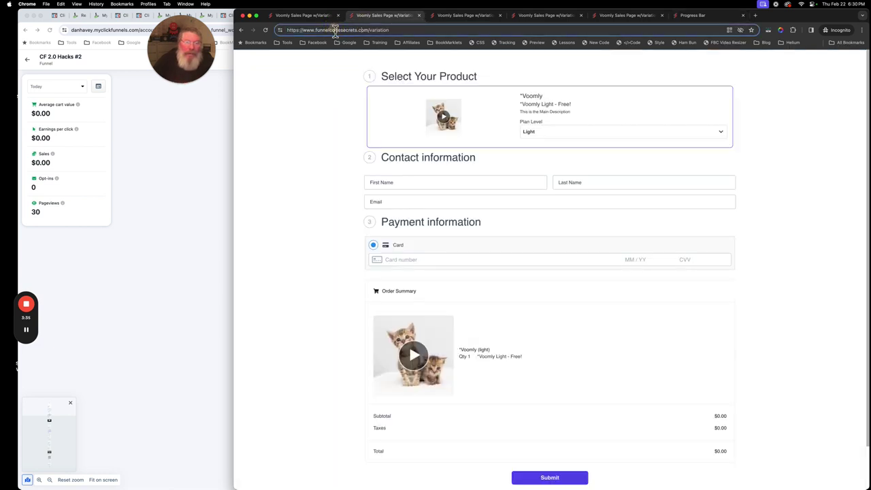
pyautogui.moveTo(315, 31); pyautogui.dragTo(289, 31)
pyautogui.write('dfghfdghd')
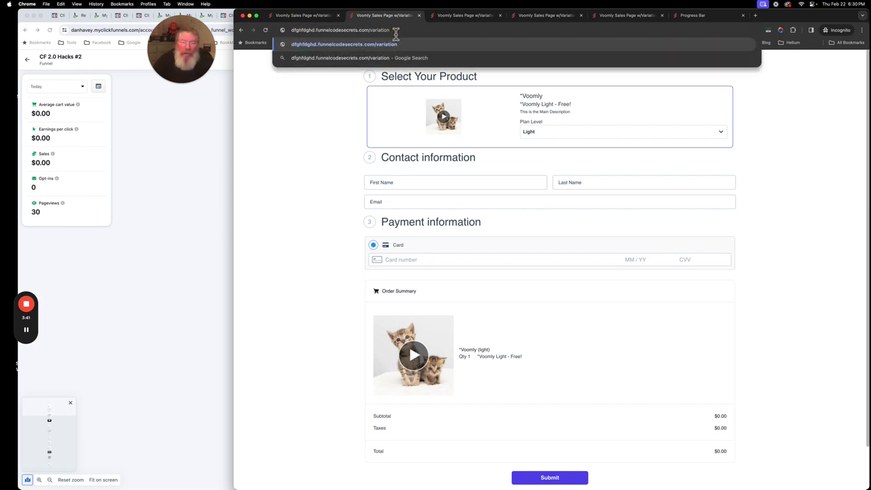
pyautogui.press('BackSpace')
pyautogui.press('BackSpace')
pyautogui.press('BackSpace')
pyautogui.press('BackSpace')
pyautogui.press('BackSpace')
pyautogui.press('BackSpace')
pyautogui.press('BackSpace')
pyautogui.press('BackSpace')
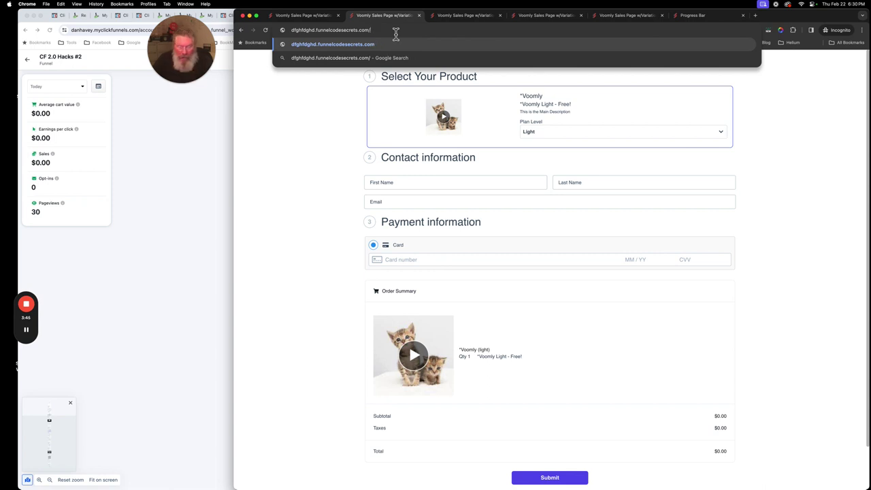
pyautogui.press('Return')
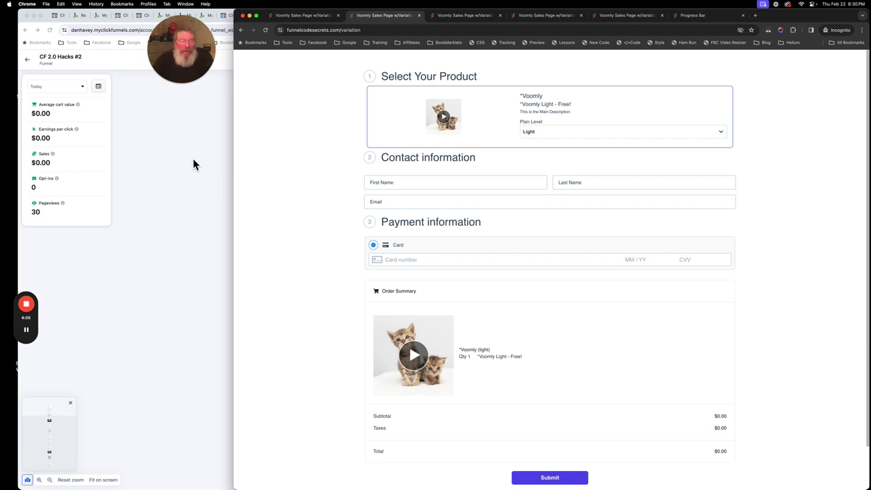
pyautogui.click(193, 160)
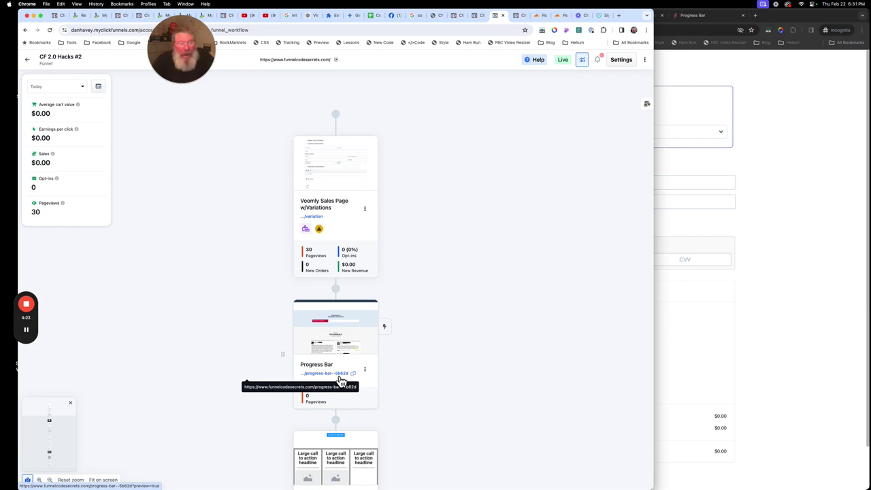
pyautogui.click(477, 16)
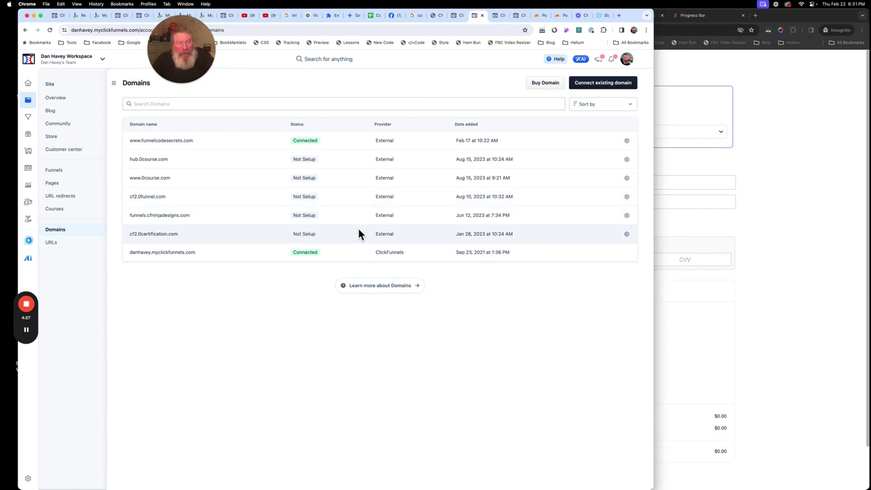
pyautogui.click(194, 145)
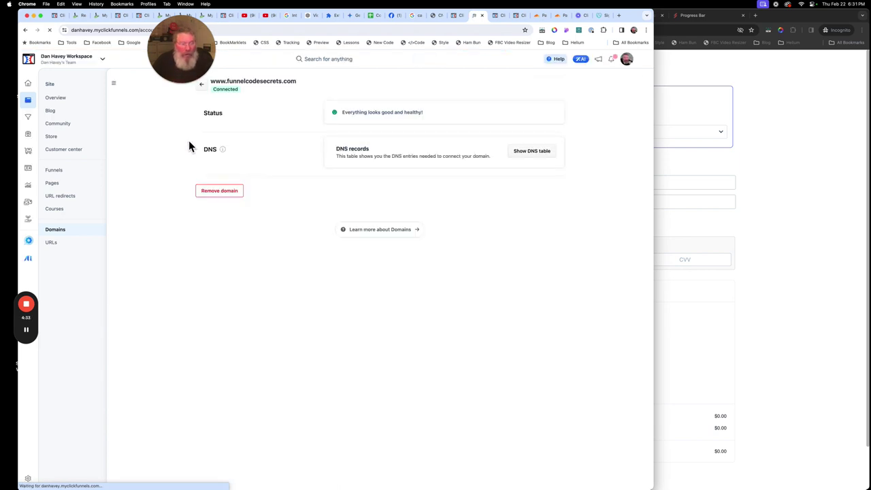
pyautogui.click(526, 153)
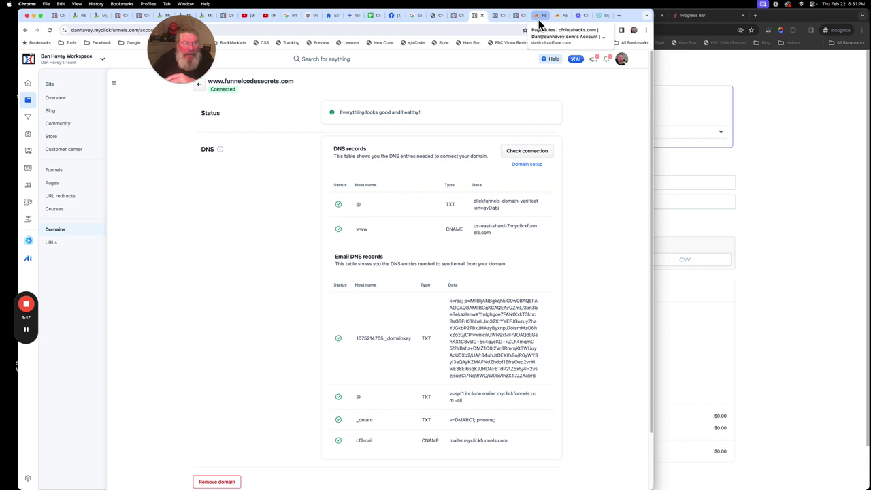
# Set the CF 2.0 Hacks #2 funnel's path URL to sdfgdfgsdfg and update the funnel
pyautogui.click(497, 19)
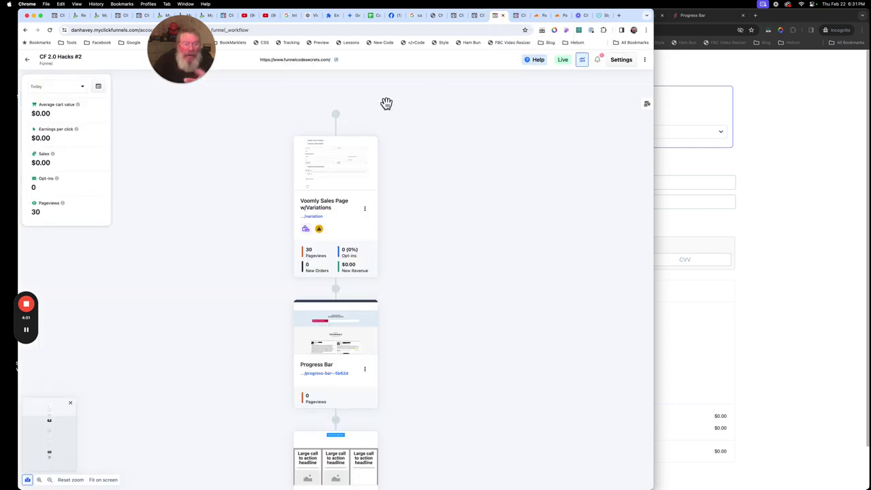
pyautogui.click(617, 61)
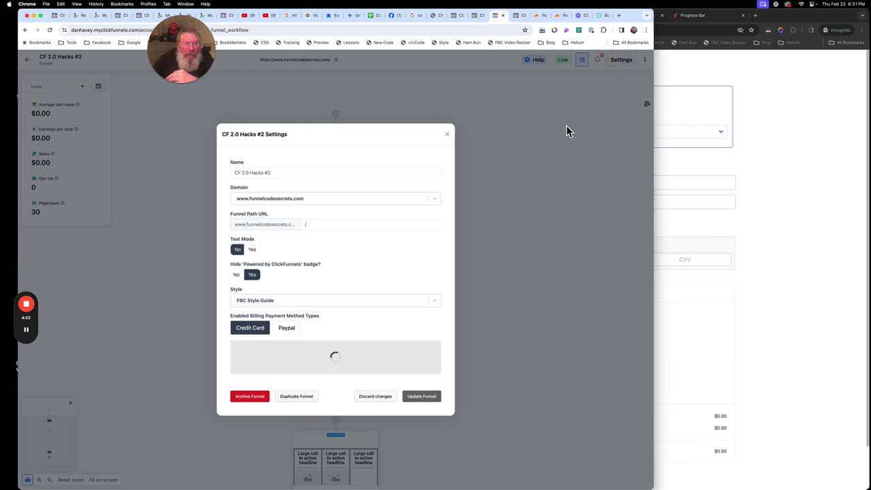
pyautogui.click(331, 225)
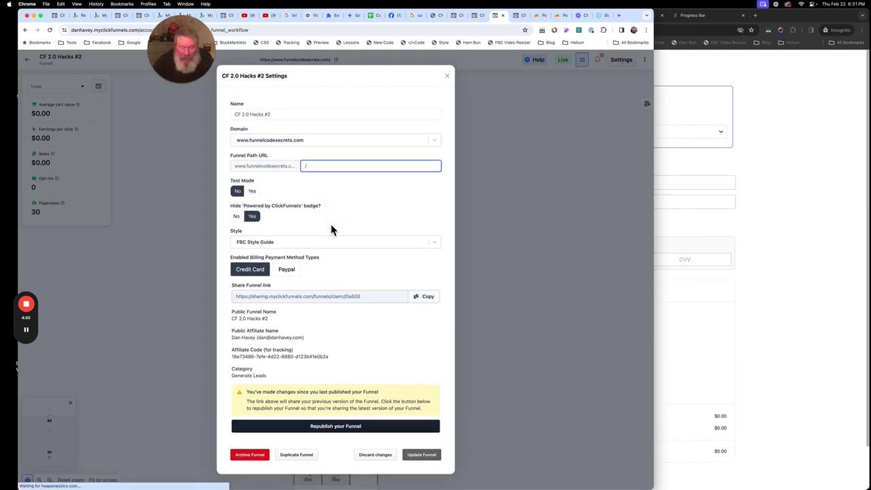
pyautogui.write('sdfgdfgsdfg')
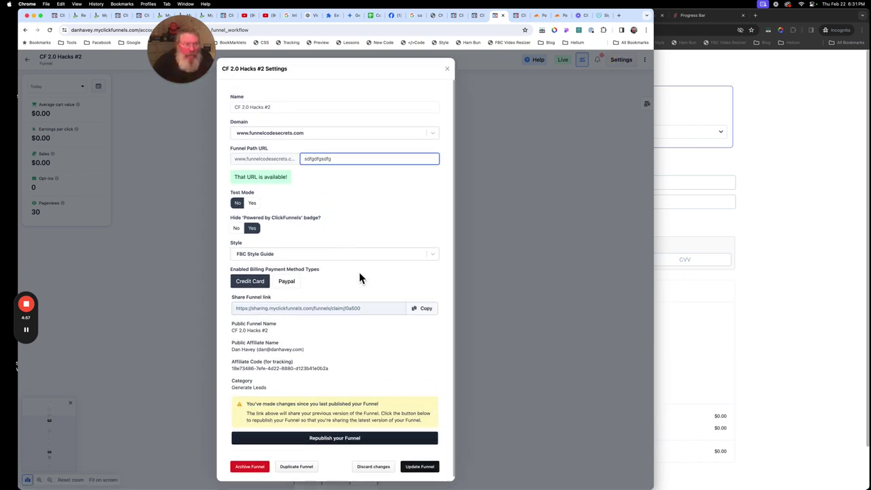
pyautogui.click(425, 466)
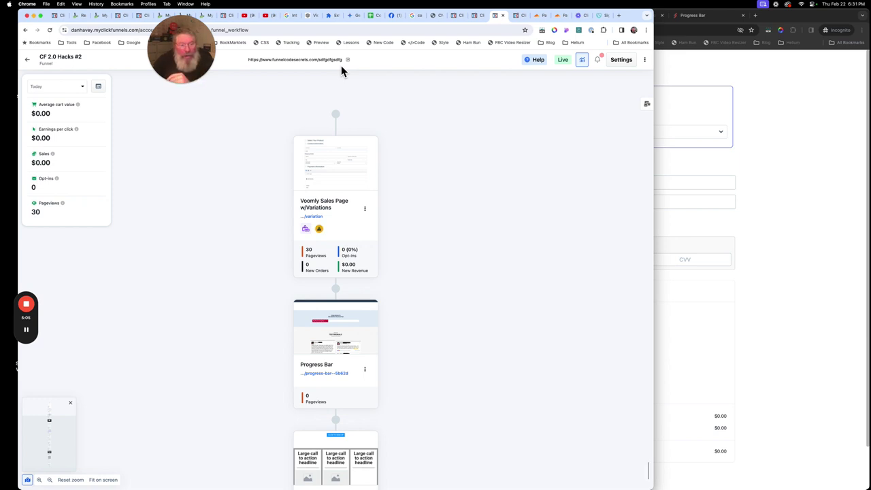
# Reopen the CF 2.0 Hacks #2 funnel settings and look through the available domain choices
pyautogui.click(626, 66)
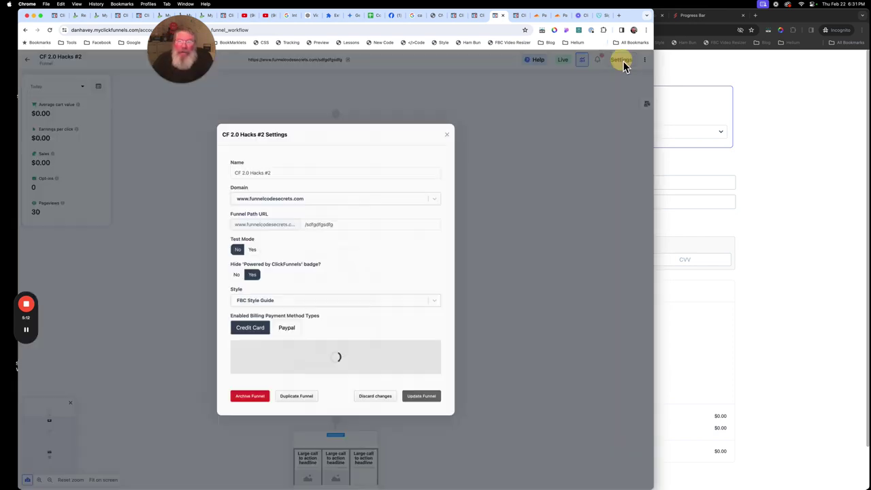
pyautogui.click(311, 199)
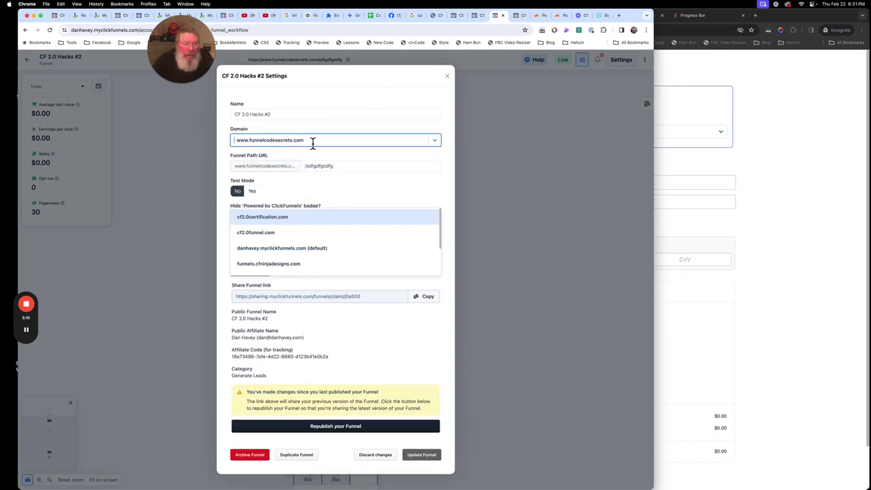
pyautogui.click(437, 145)
pyautogui.click(434, 143)
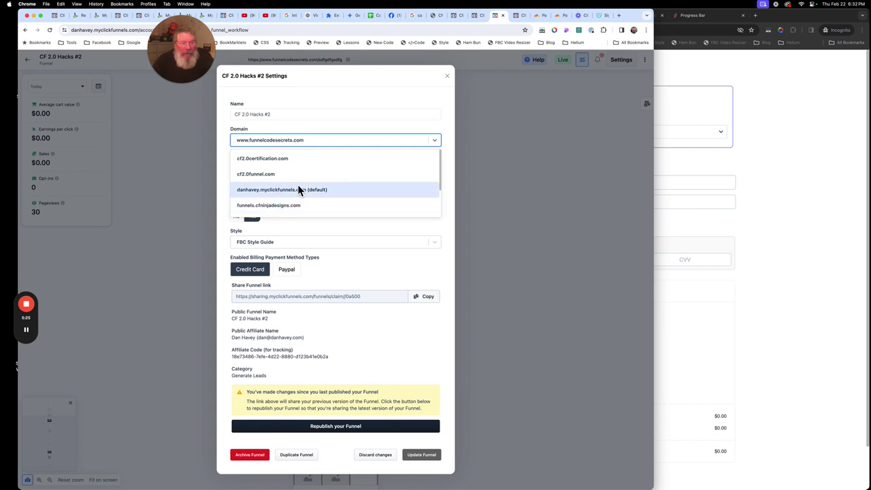
pyautogui.scroll(-3, 298, 188)
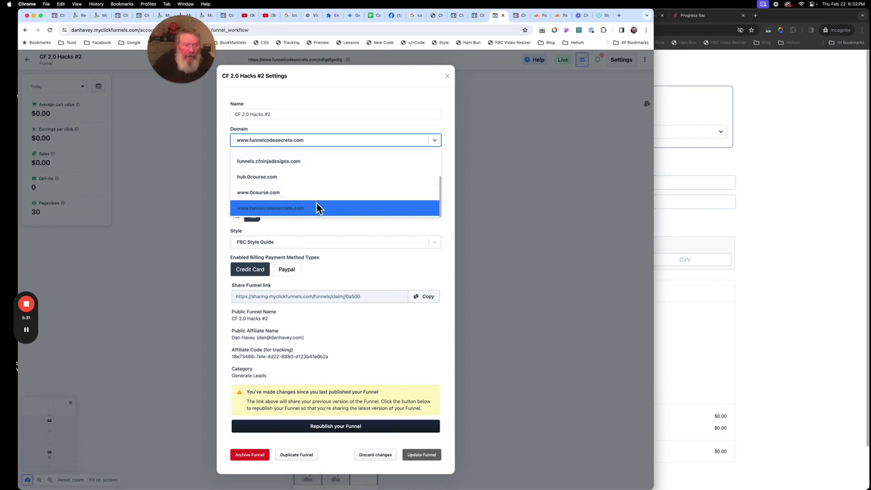
pyautogui.scroll(1, 332, 185)
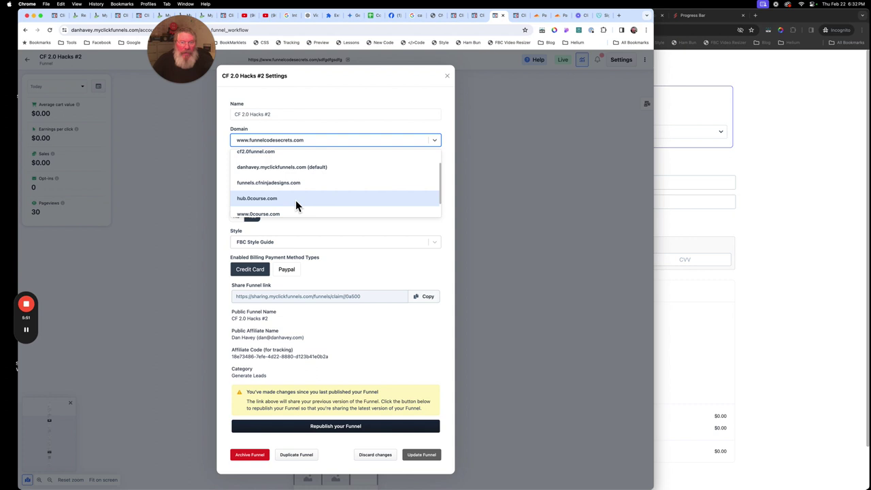
# Look past the funnels list and the domain's DNS page, and bring up the Site overview
pyautogui.click(459, 17)
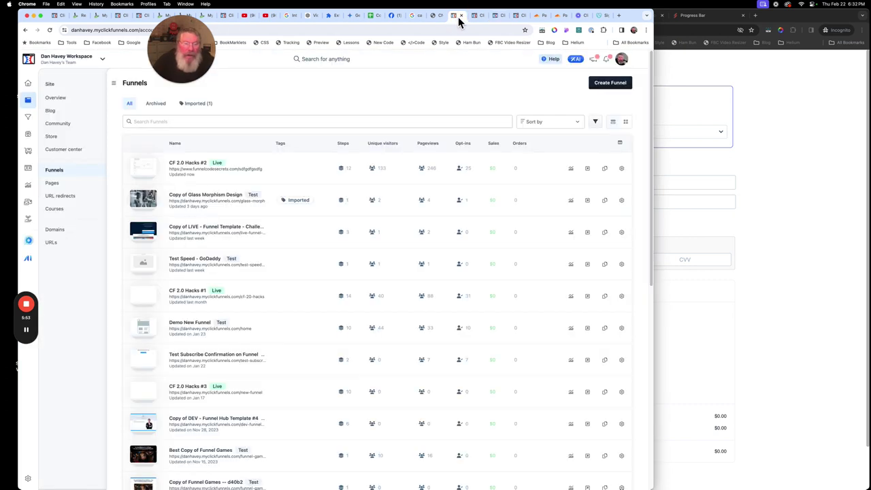
pyautogui.click(475, 18)
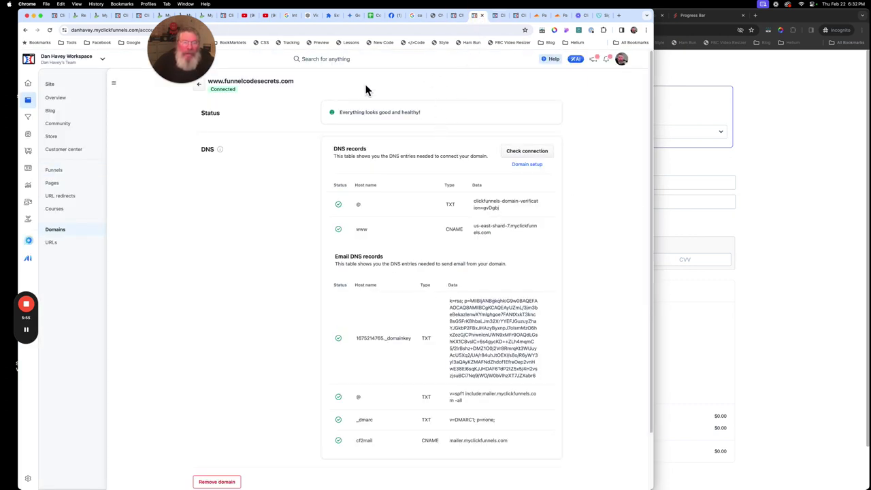
pyautogui.click(500, 17)
pyautogui.click(518, 17)
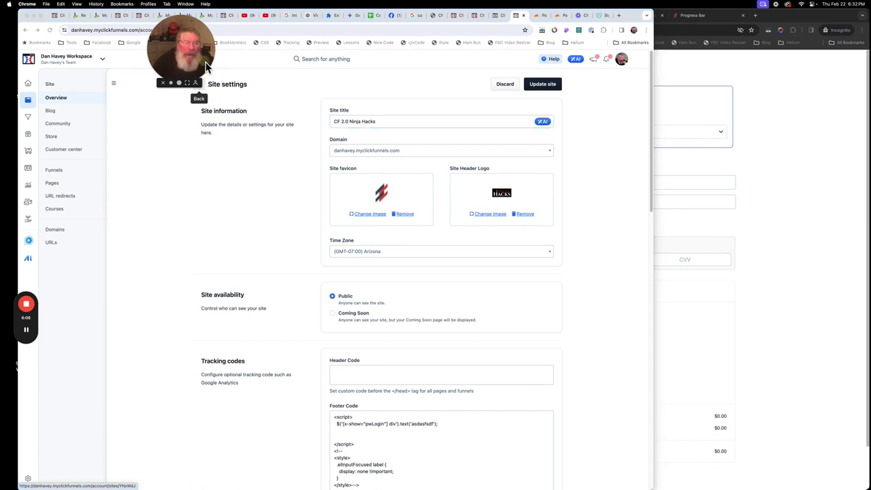
pyautogui.click(209, 88)
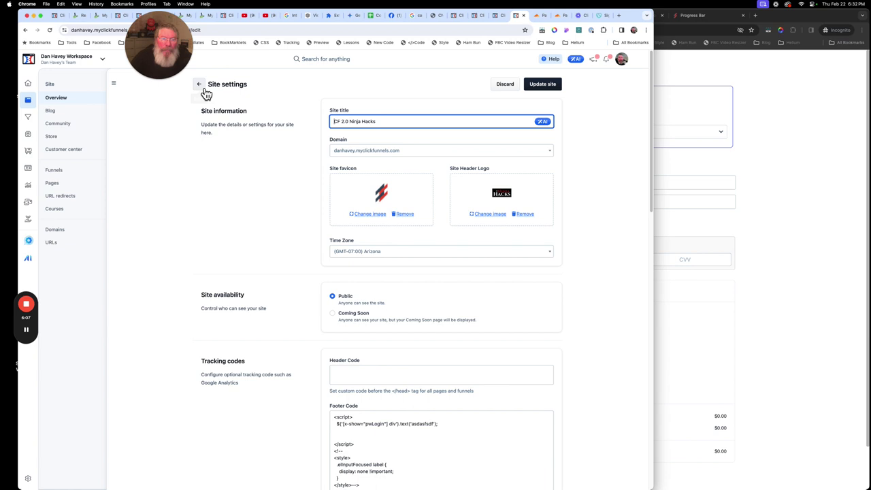
pyautogui.click(207, 90)
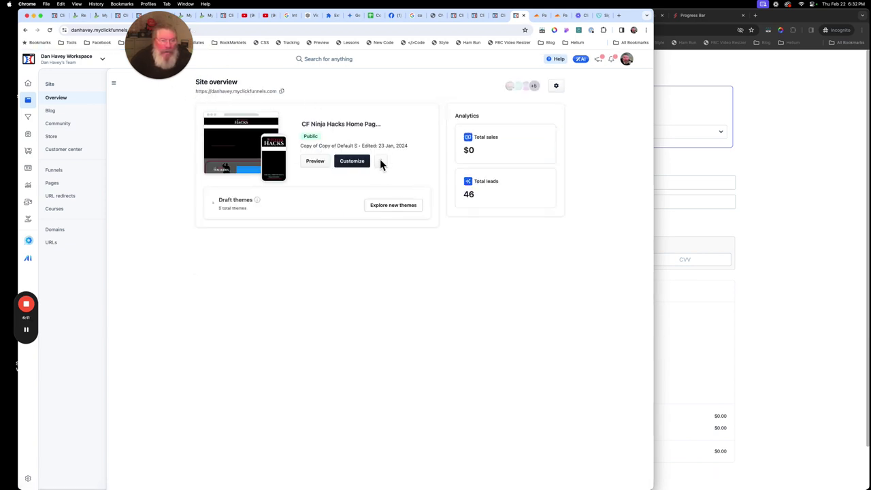
# Open the site settings from the Site overview and view the available domain choices for the site
pyautogui.click(381, 162)
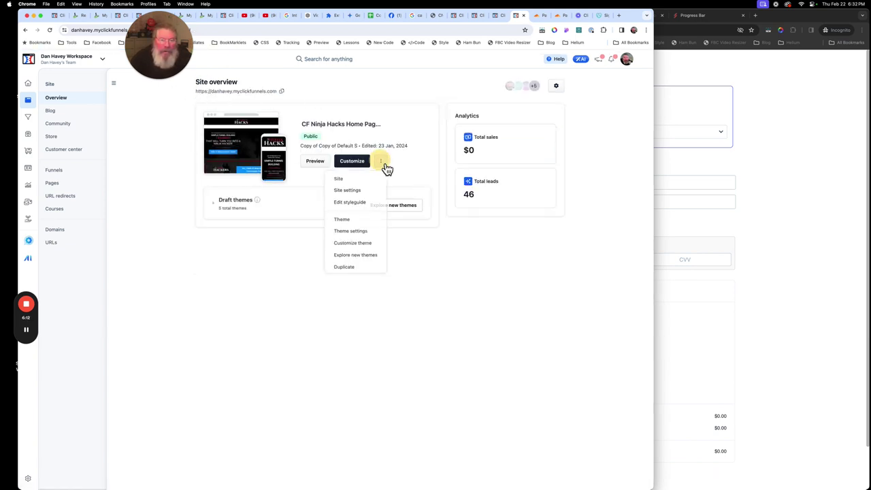
pyautogui.click(364, 198)
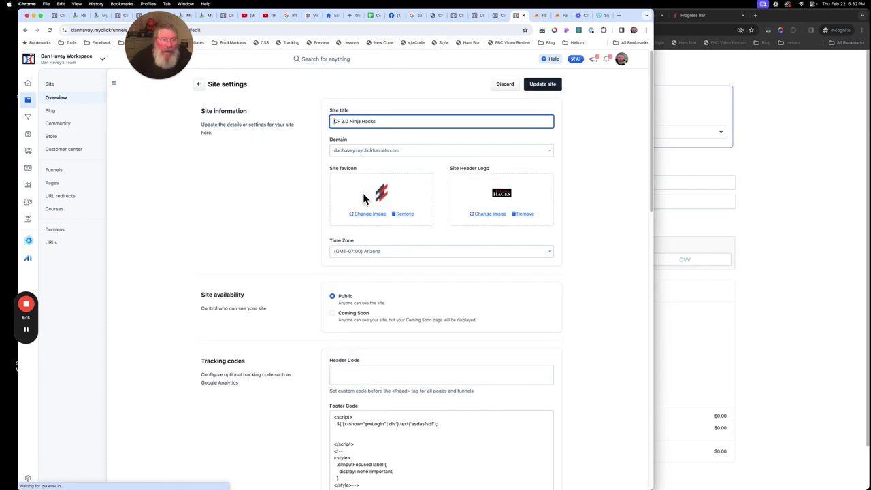
pyautogui.click(418, 152)
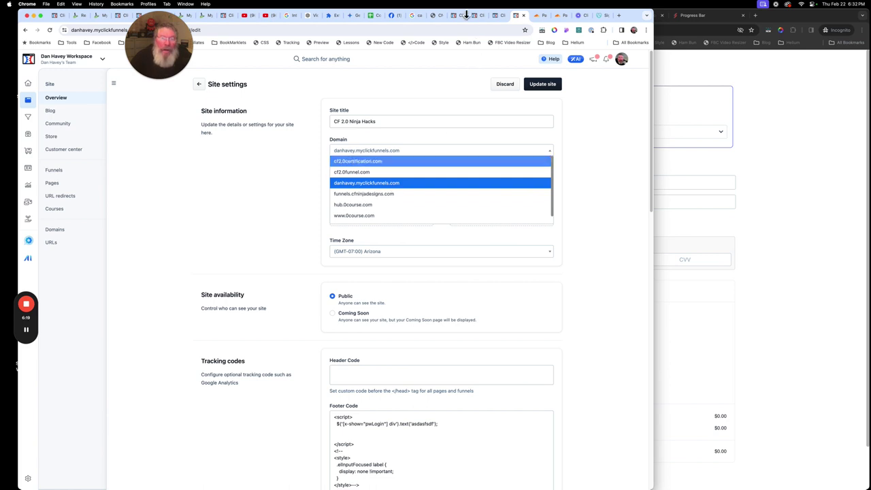
# Go back to the CF 2.0 Hacks #2 funnel settings and review the domain choices without changing the selection
pyautogui.click(480, 17)
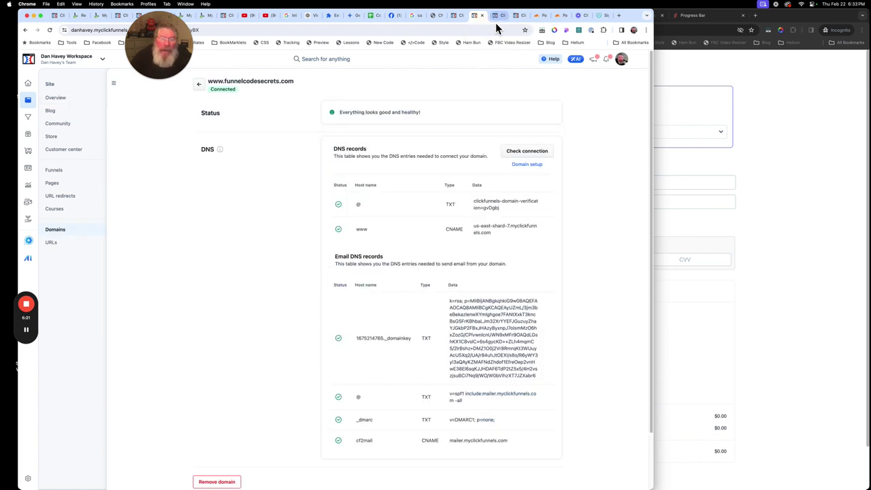
pyautogui.click(498, 22)
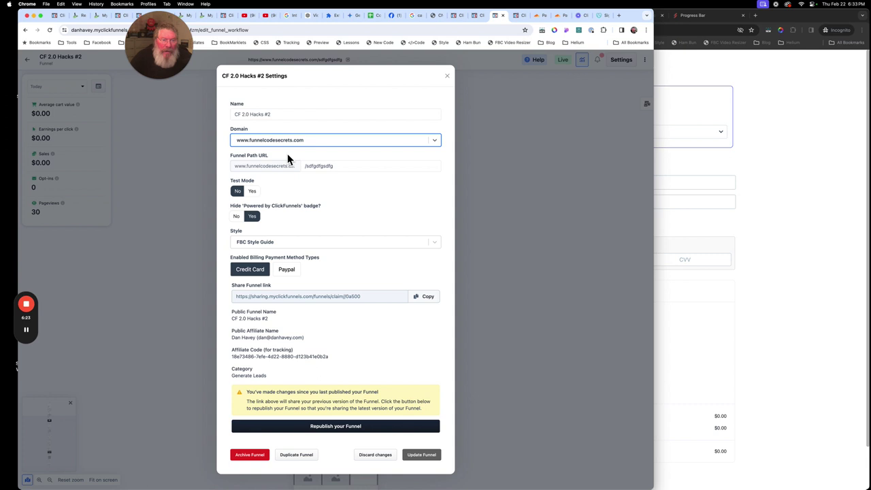
pyautogui.click(335, 143)
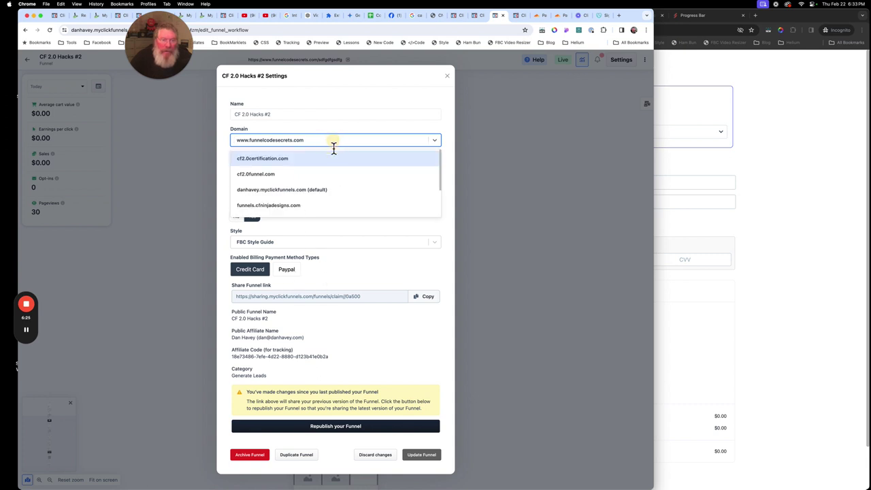
pyautogui.click(321, 227)
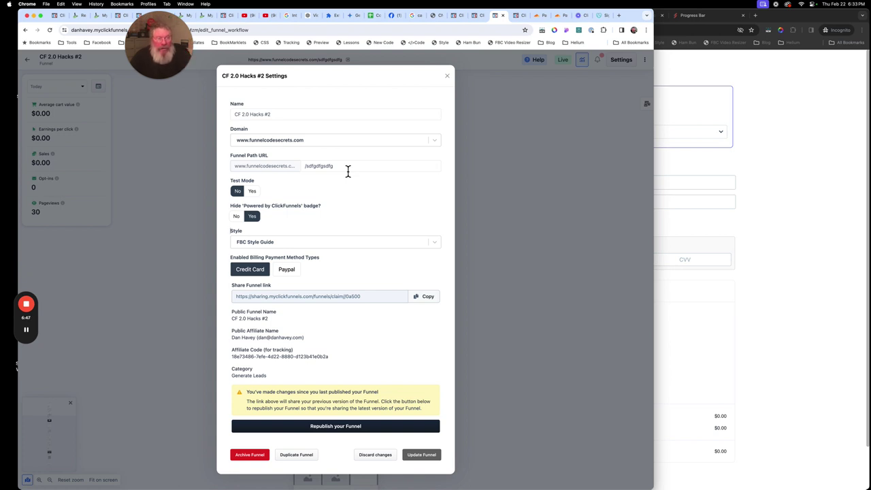
# Clear the random text from the CF 2.0 Hacks #2 funnel path, leaving only "/", and update the funnel
pyautogui.click(348, 171)
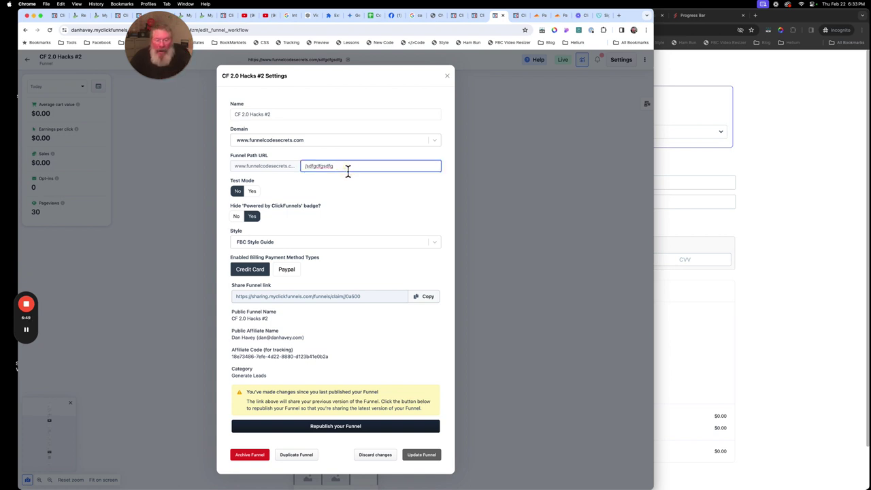
pyautogui.press('super+a')
pyautogui.write('sdfgdf')
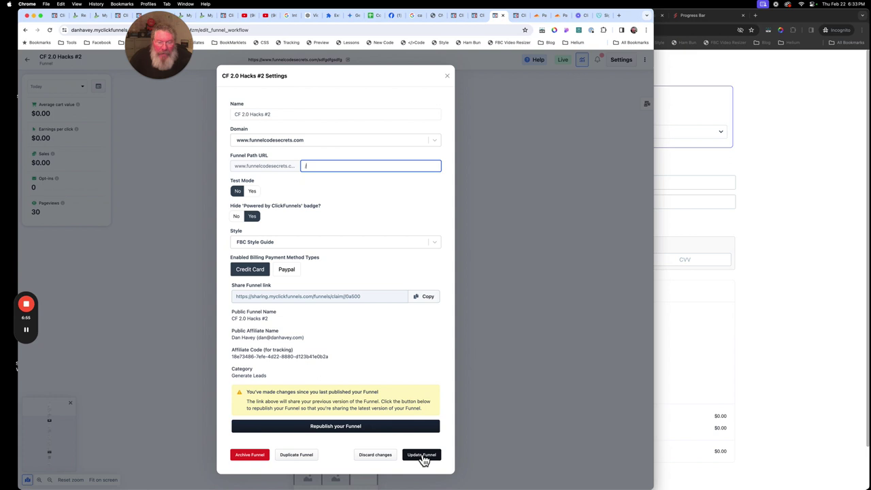
pyautogui.click(422, 456)
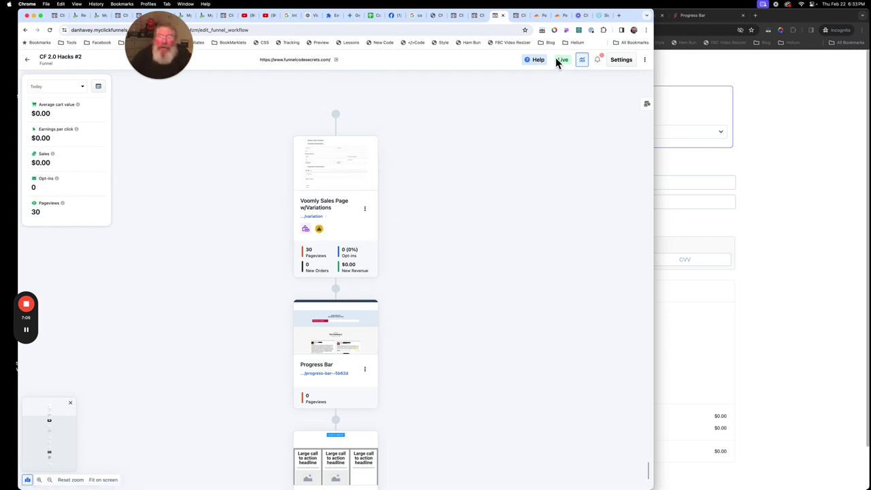
# Switch to Cloudflare and examine the funnelcodesecrets.com DNS records, including the CNAME names and their targets
pyautogui.click(561, 17)
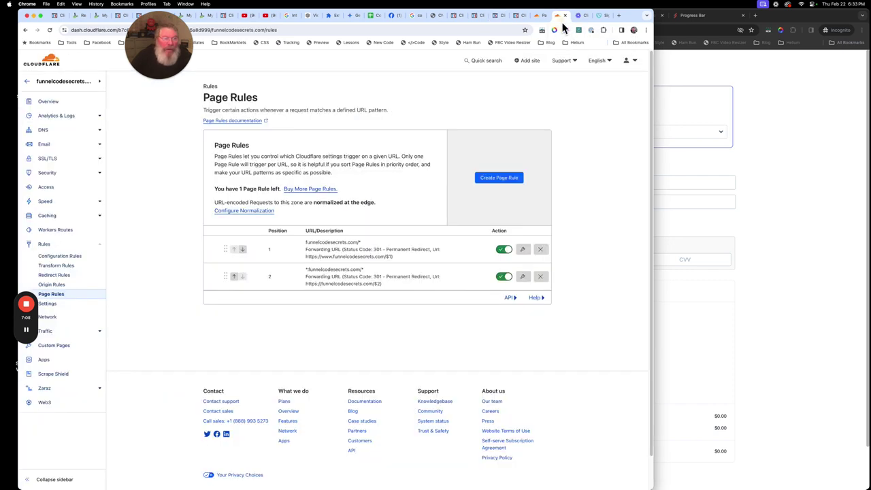
pyautogui.click(45, 133)
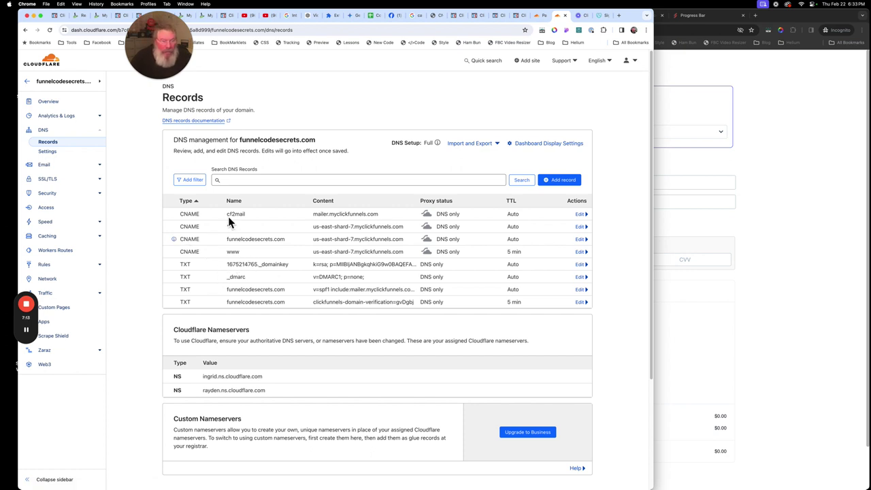
pyautogui.moveTo(228, 217); pyautogui.dragTo(254, 220)
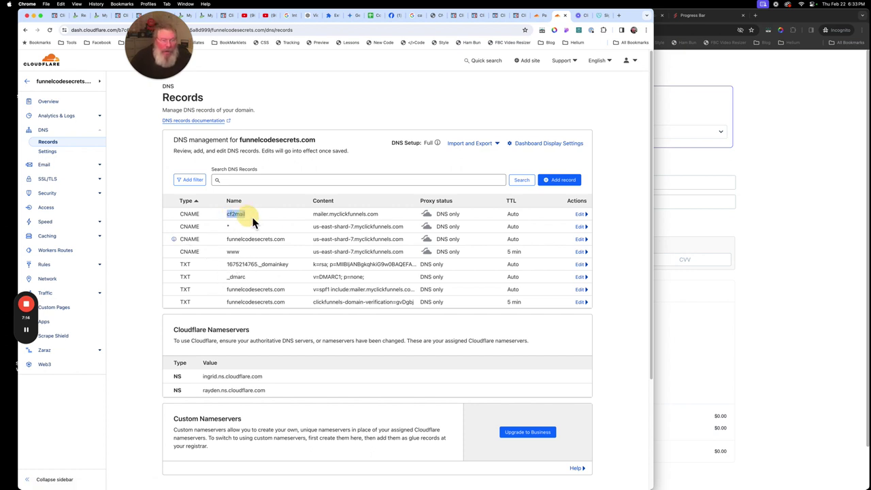
pyautogui.click(225, 252)
pyautogui.moveTo(225, 251); pyautogui.dragTo(295, 316)
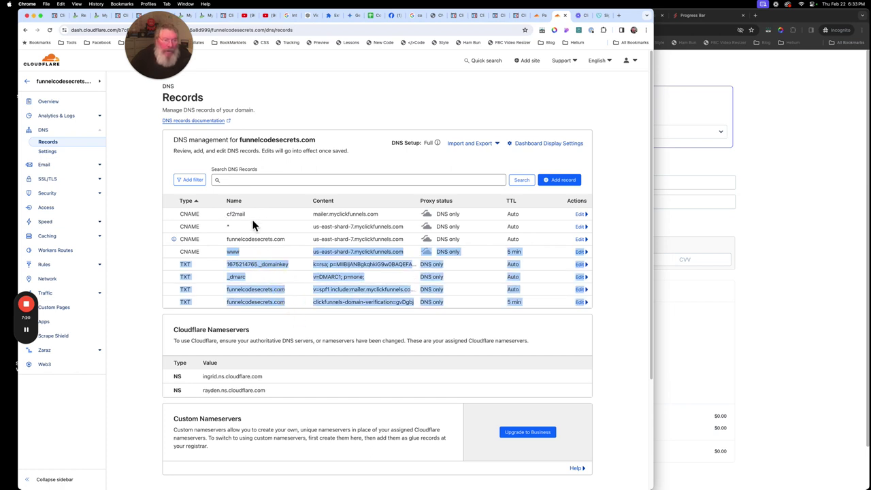
pyautogui.click(245, 317)
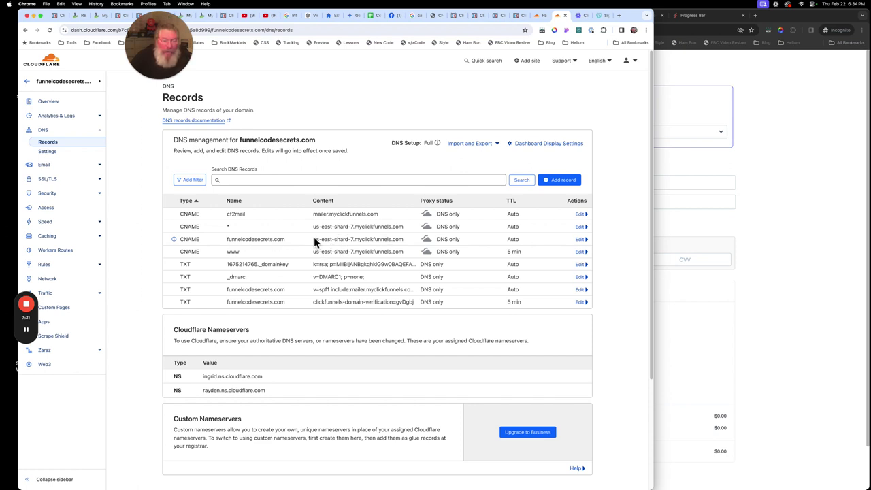
pyautogui.moveTo(314, 239); pyautogui.dragTo(406, 254)
pyautogui.click(367, 253)
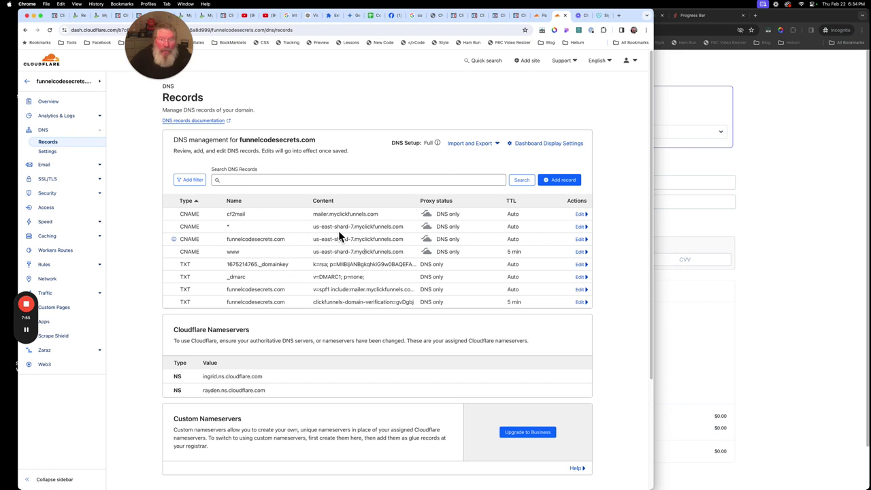
# Draft a new CNAME record, trying @ as the name and replacing it with funnelcodesecrets.com
pyautogui.click(560, 182)
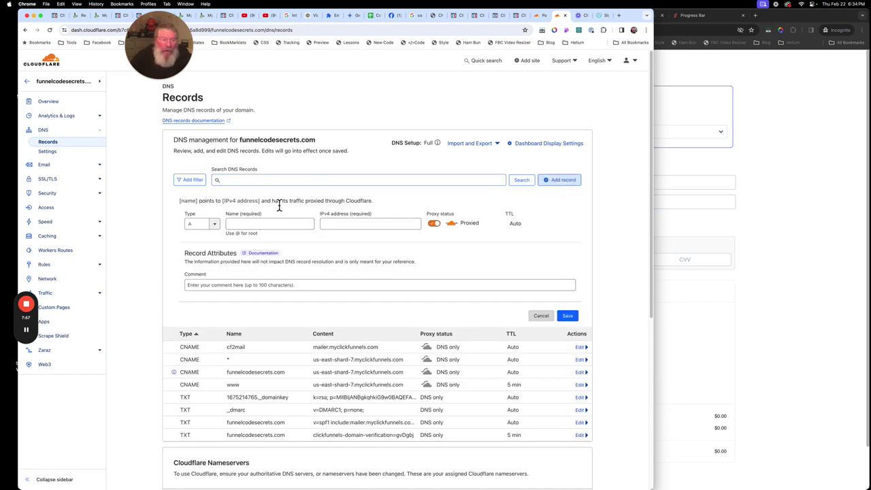
pyautogui.click(215, 226)
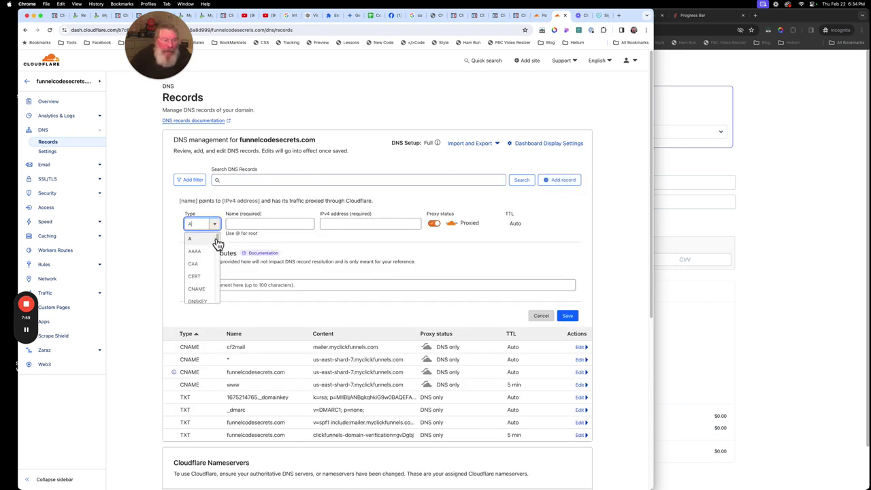
pyautogui.click(198, 289)
pyautogui.click(256, 225)
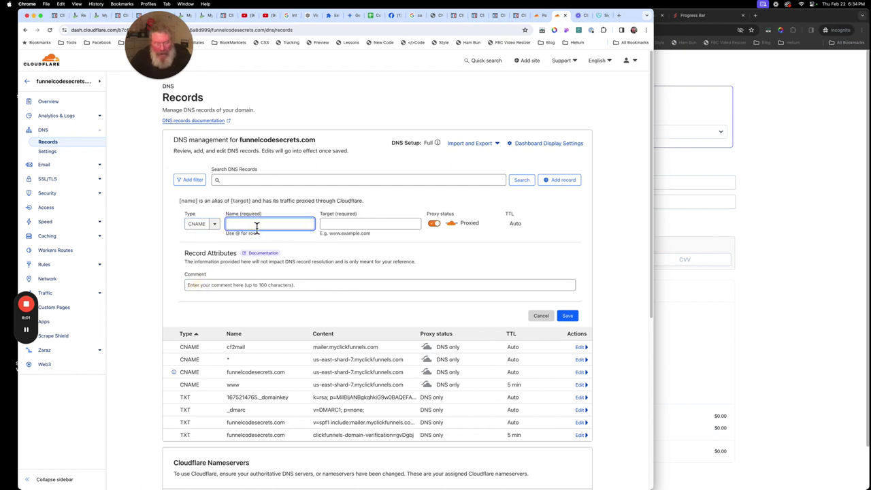
pyautogui.write('@')
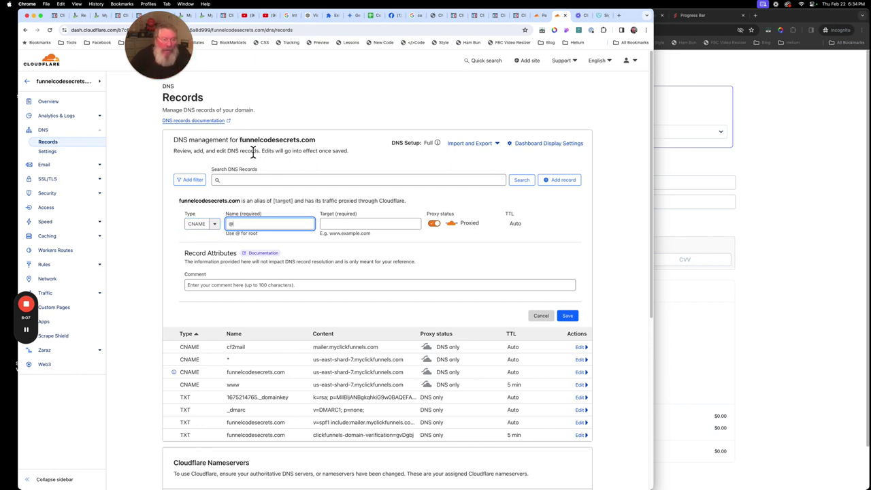
pyautogui.moveTo(240, 140); pyautogui.dragTo(320, 143)
pyautogui.press('super+c')
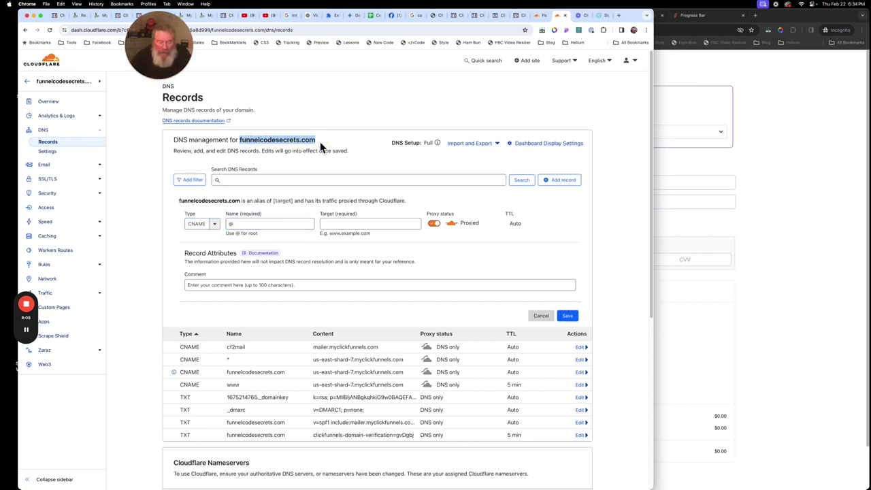
pyautogui.click(230, 225)
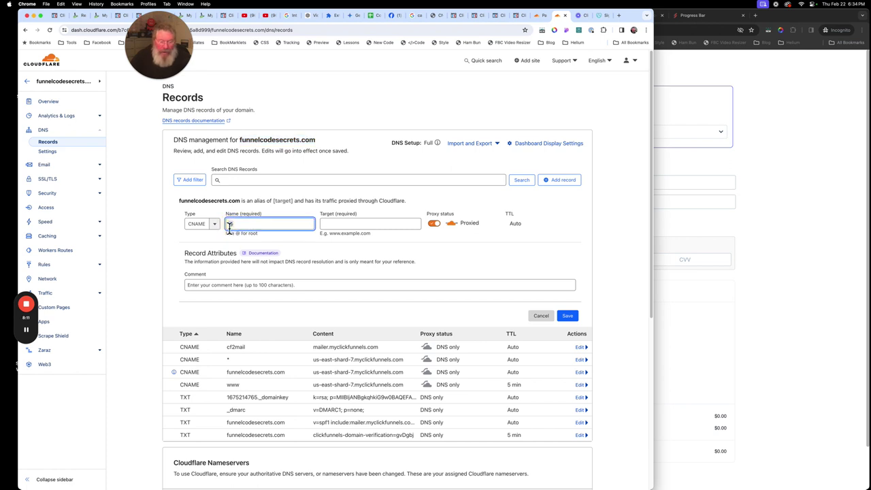
pyautogui.press('super+v')
# Give the draft record the target us-east-shard-7.myclickfunnels.com copied from the wildcard record, set it to DNS only, and discard it unsaved
pyautogui.moveTo(314, 360); pyautogui.dragTo(404, 364)
pyautogui.press('super+c')
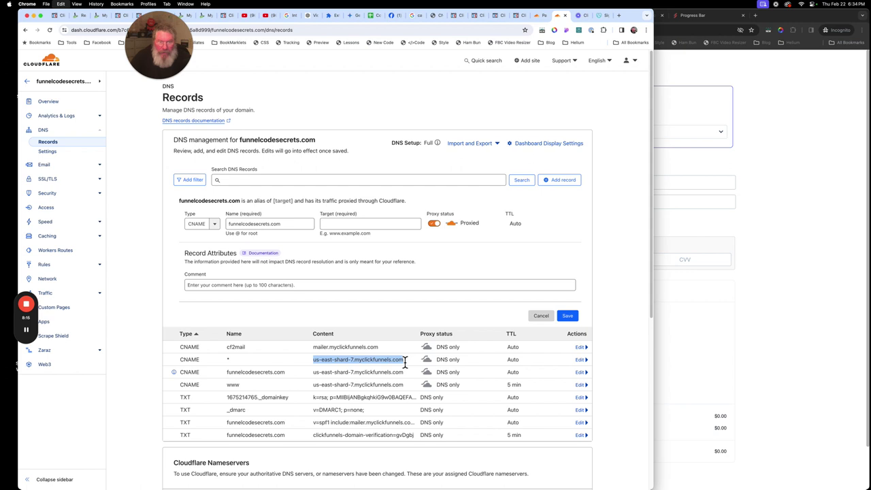
pyautogui.click(381, 224)
pyautogui.press('super+v')
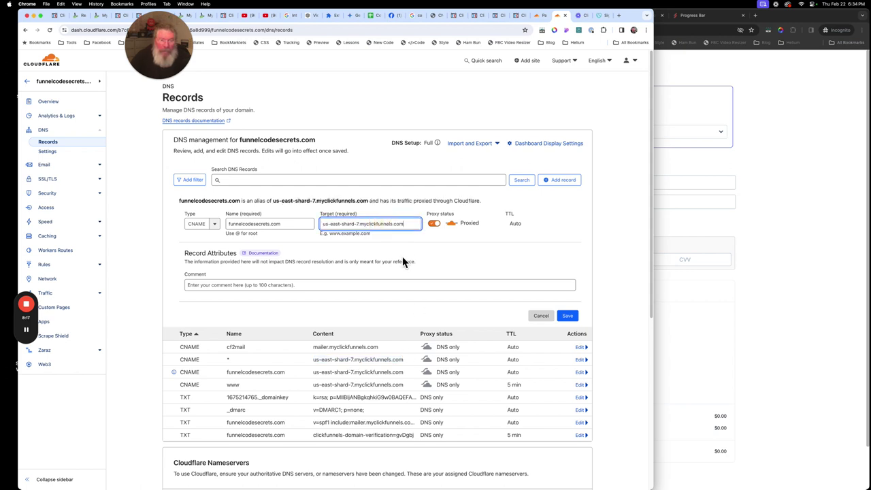
pyautogui.click(436, 224)
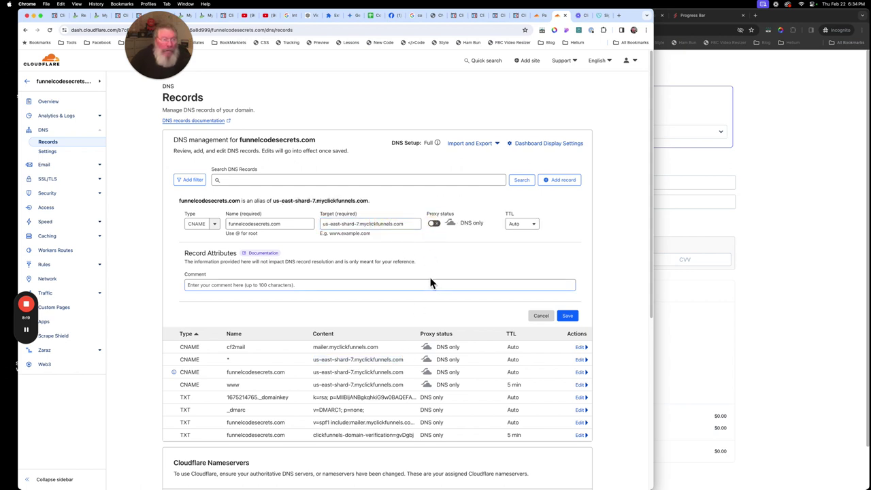
pyautogui.click(544, 318)
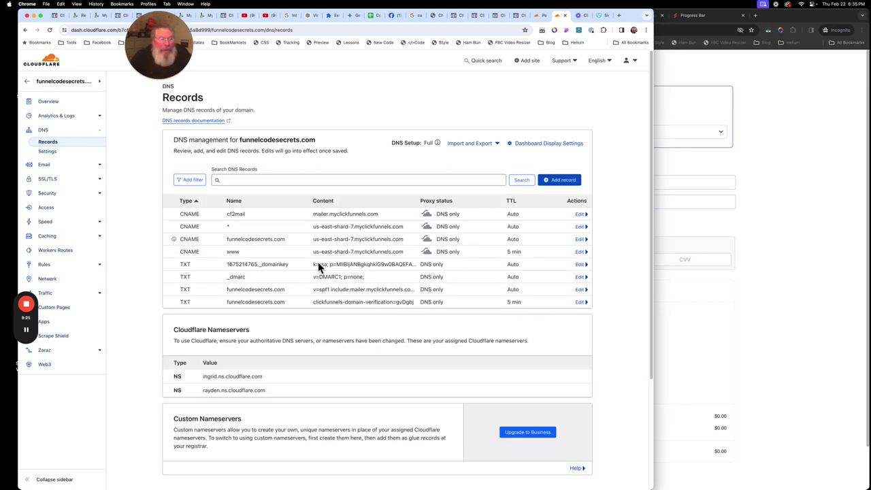
# Review the page rules for funnelcodesecrets.com, checking back with the DNS records in between
pyautogui.click(44, 267)
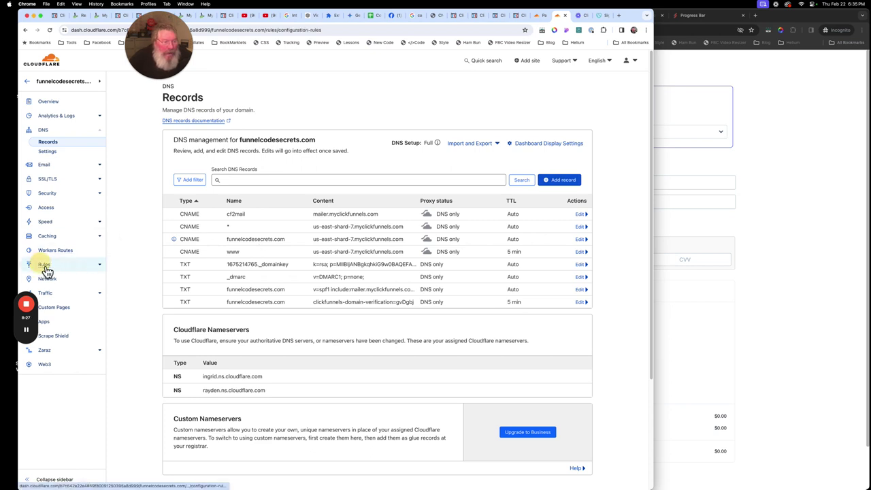
pyautogui.click(64, 298)
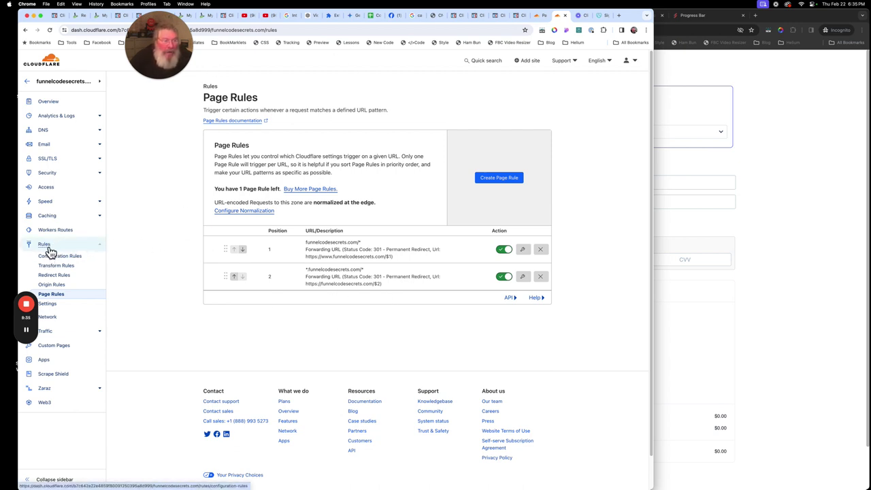
pyautogui.click(45, 130)
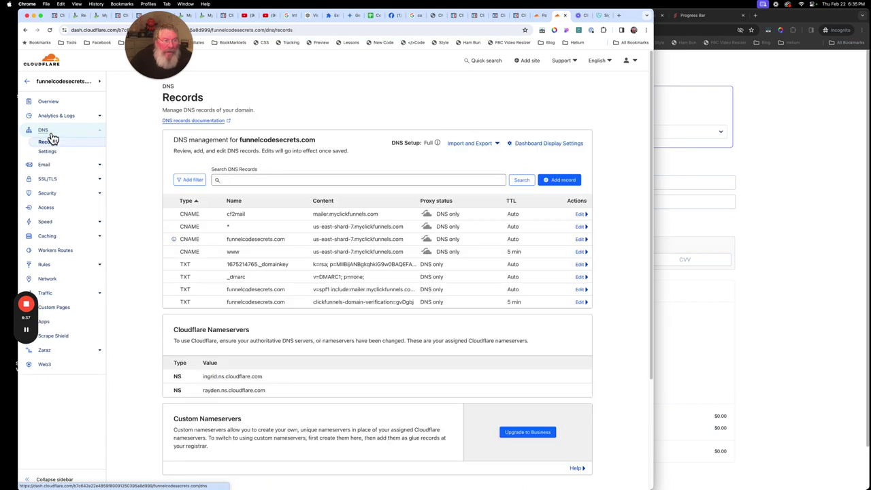
pyautogui.click(52, 267)
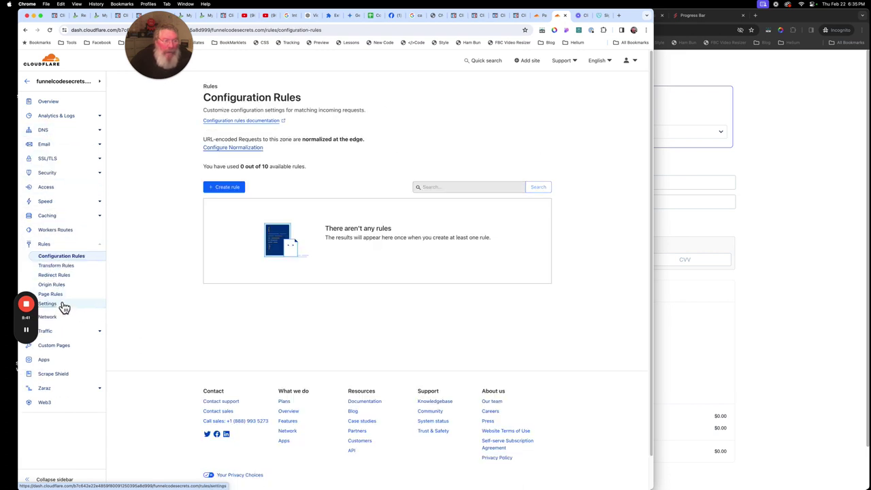
pyautogui.click(61, 299)
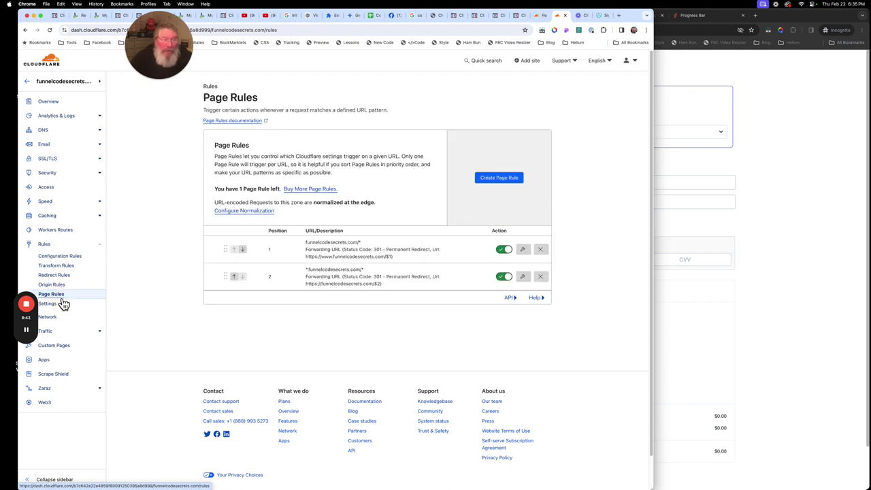
# Open the funnelcodesecrets.com/* page rule for editing and examine its URL pattern and forwarding settings
pyautogui.click(523, 249)
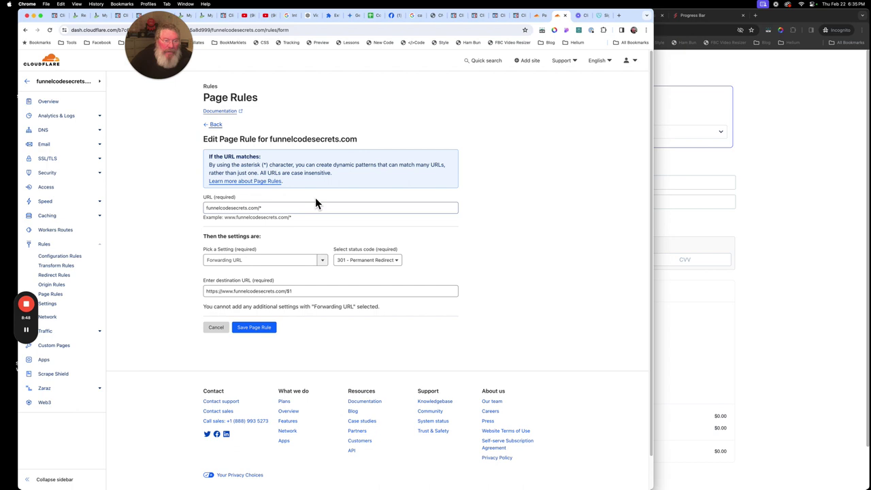
pyautogui.moveTo(208, 211); pyautogui.dragTo(288, 208)
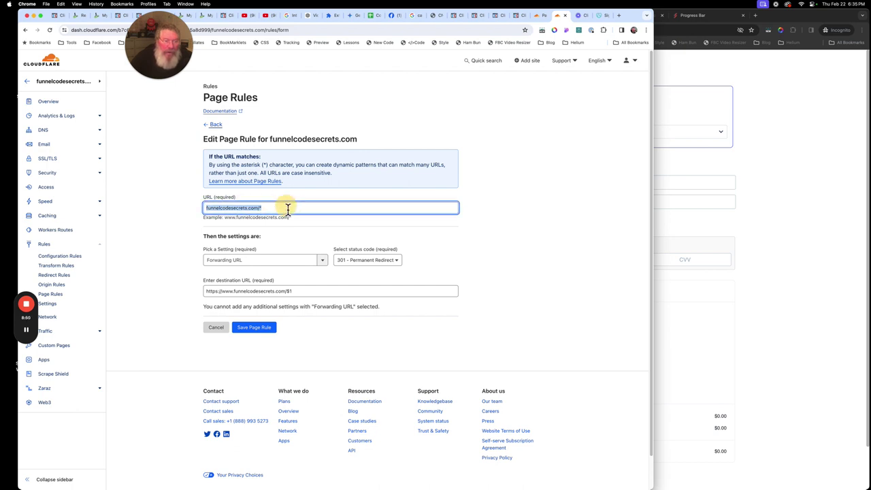
pyautogui.click(288, 209)
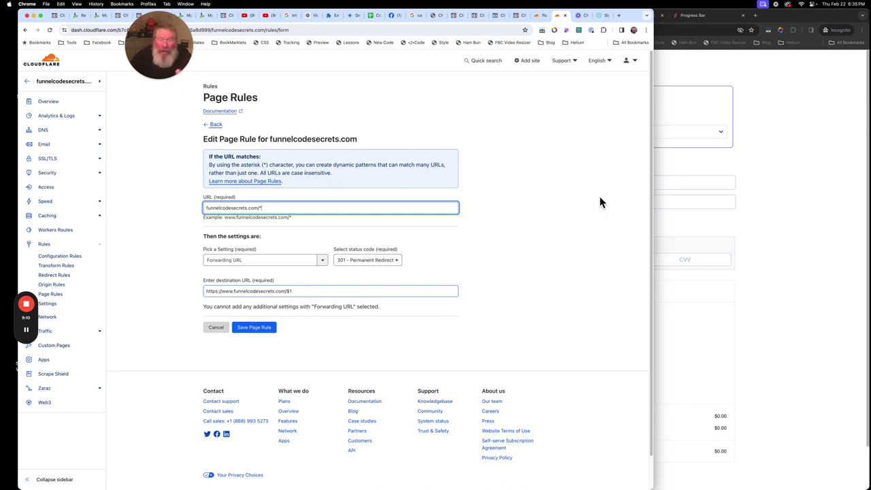
pyautogui.click(768, 141)
pyautogui.click(710, 19)
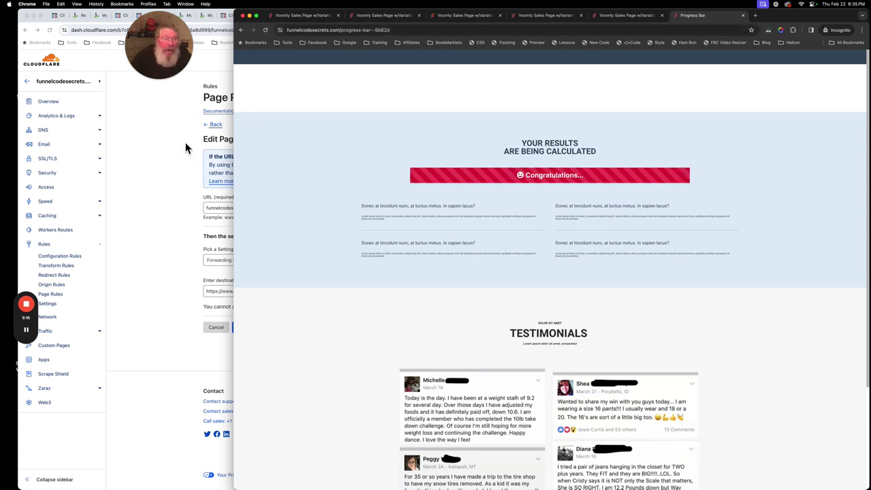
pyautogui.click(316, 31)
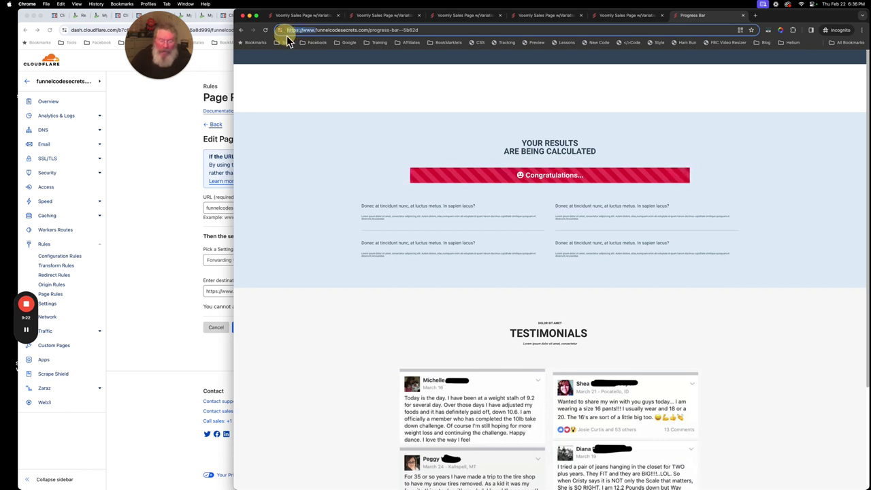
pyautogui.press('BackSpace')
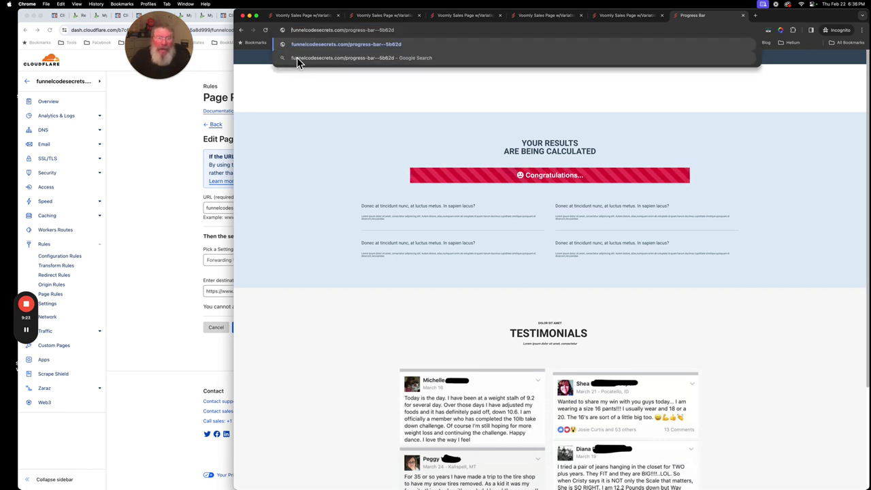
pyautogui.click(182, 165)
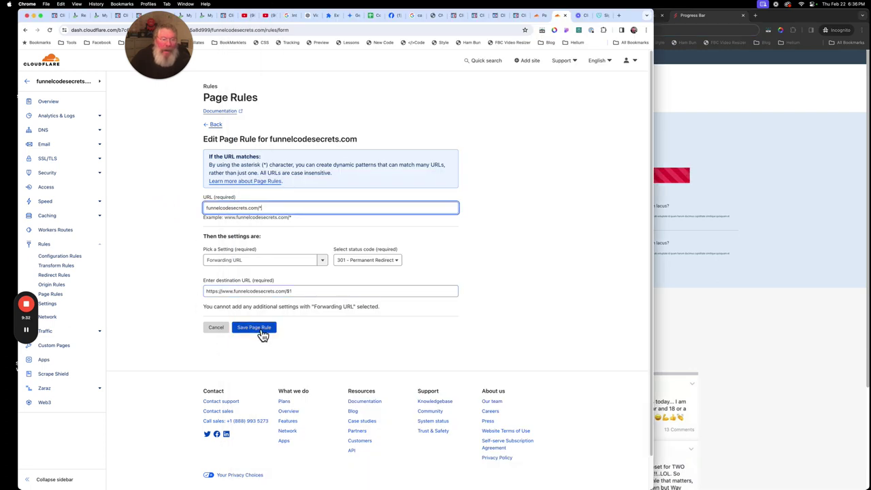
pyautogui.click(221, 329)
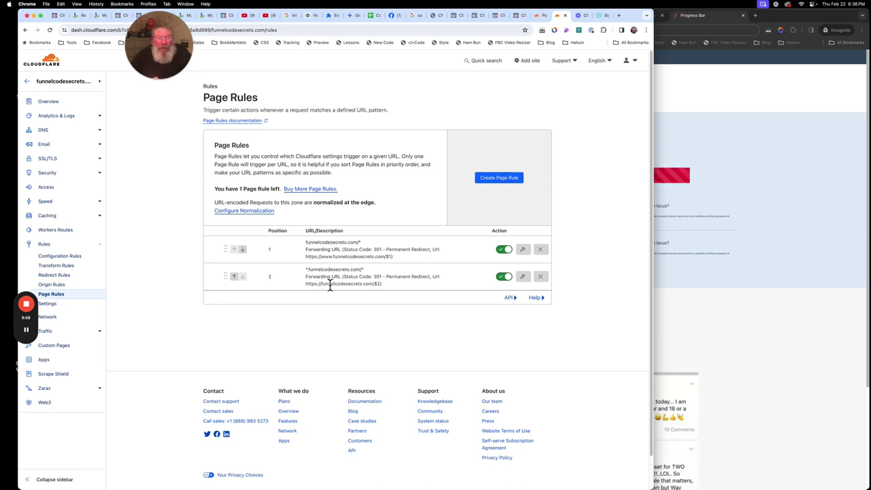
# Open the *.funnelcodesecrets.com/* page rule and compare its forwarding setup with the Progress Bar page's address in the incognito window
pyautogui.click(523, 277)
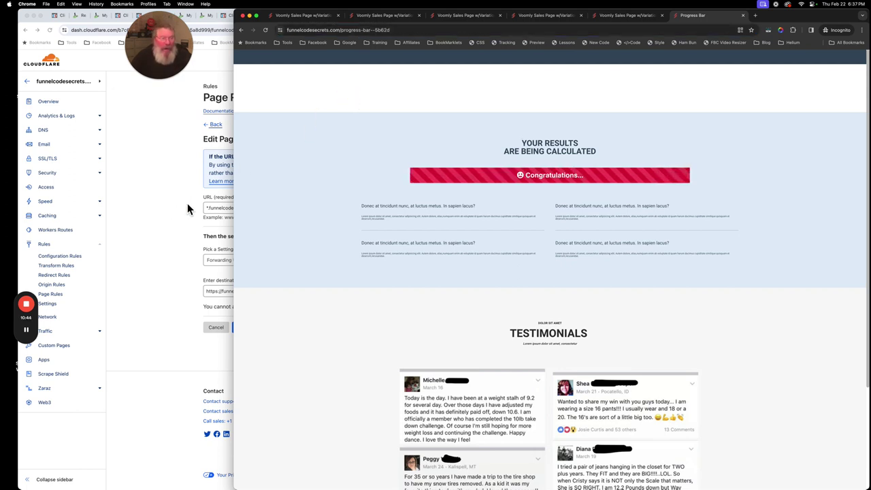
pyautogui.click(34, 319)
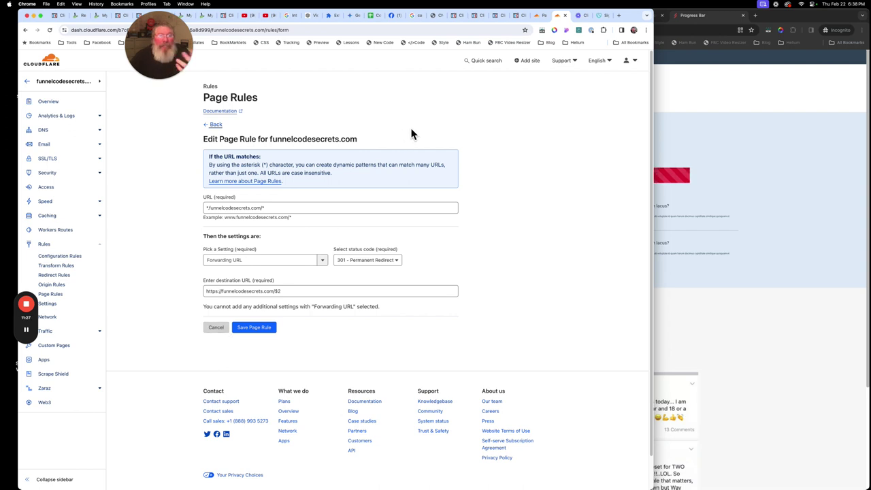
pyautogui.click(708, 85)
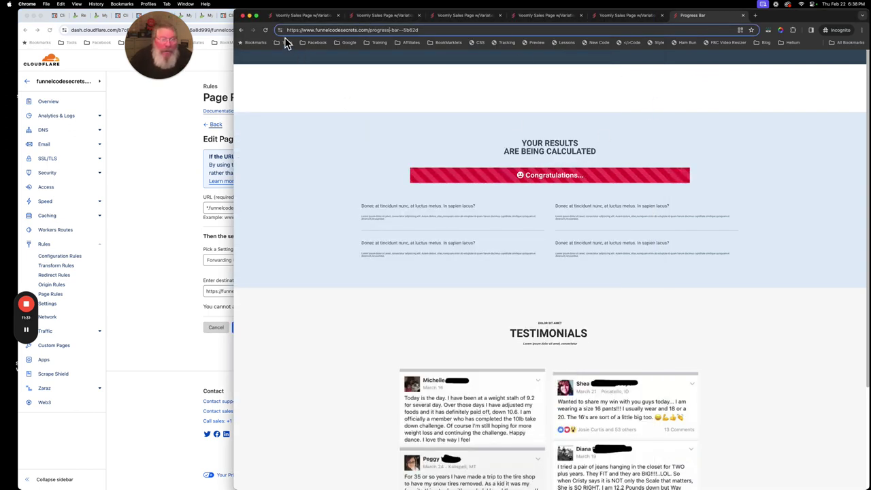
# Reload the Progress Bar page in the incognito window, and bring the *.funnelcodesecrets.com/* page rule form back into view
pyautogui.click(266, 30)
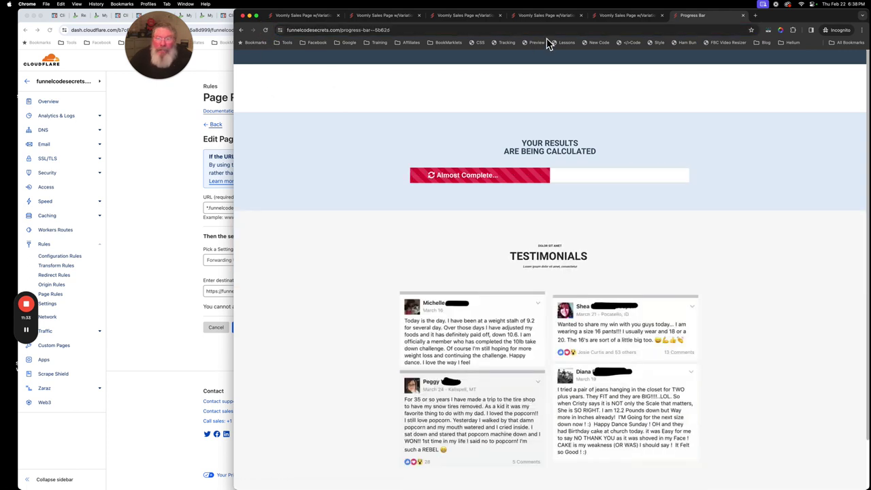
pyautogui.click(155, 195)
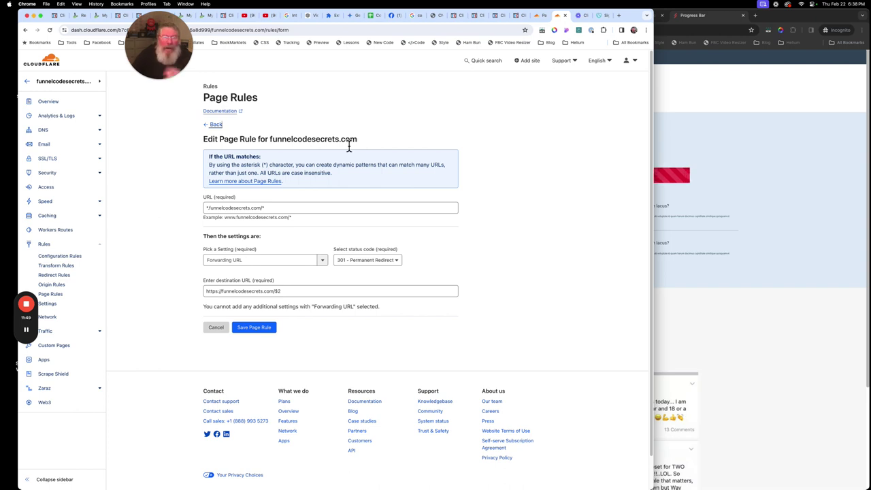
pyautogui.moveTo(32, 335)
pyautogui.press('super+grave')
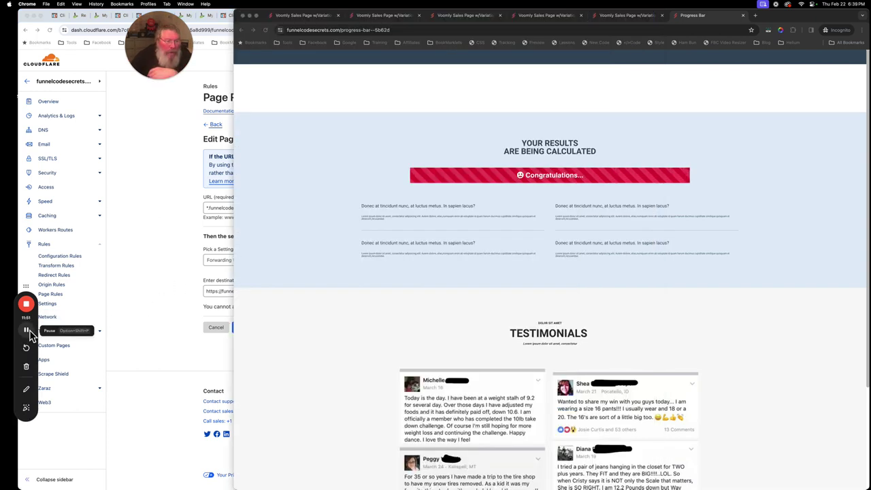
pyautogui.click(361, 34)
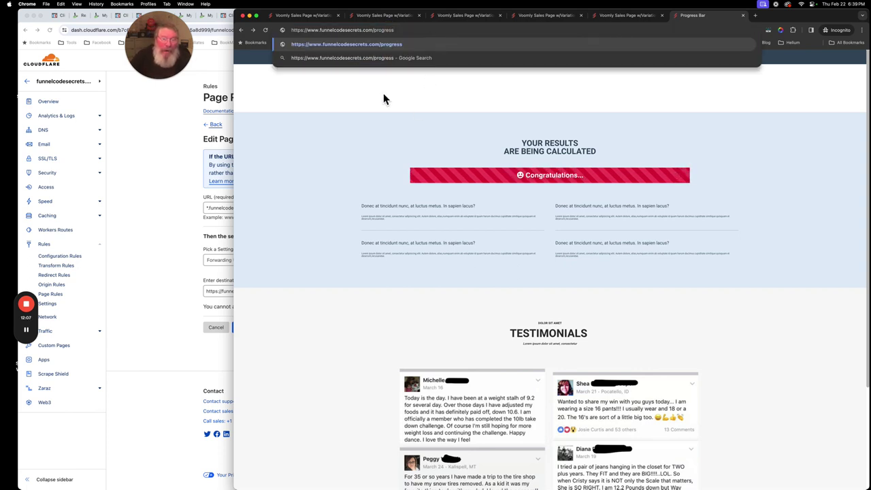
pyautogui.press('Return')
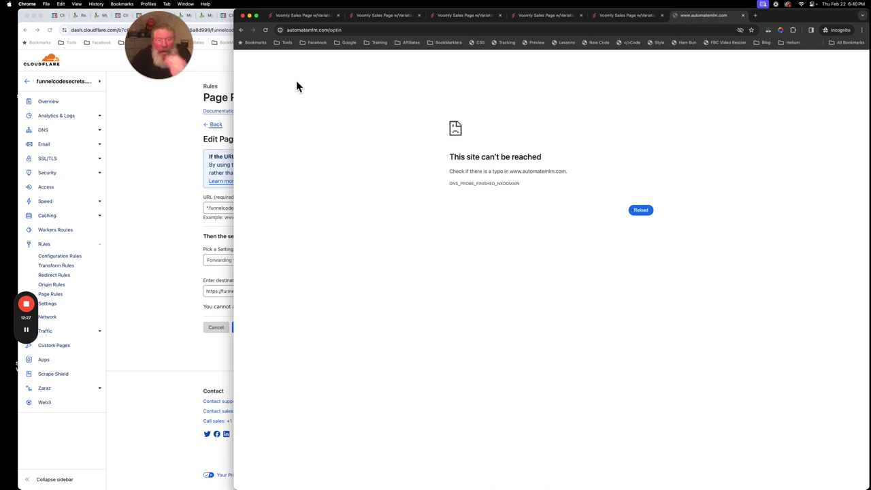
# Switch to the second Voomly sales page, reveal its full /variation address and highlight the funnelcodesecrets.com domain in it
pyautogui.click(385, 17)
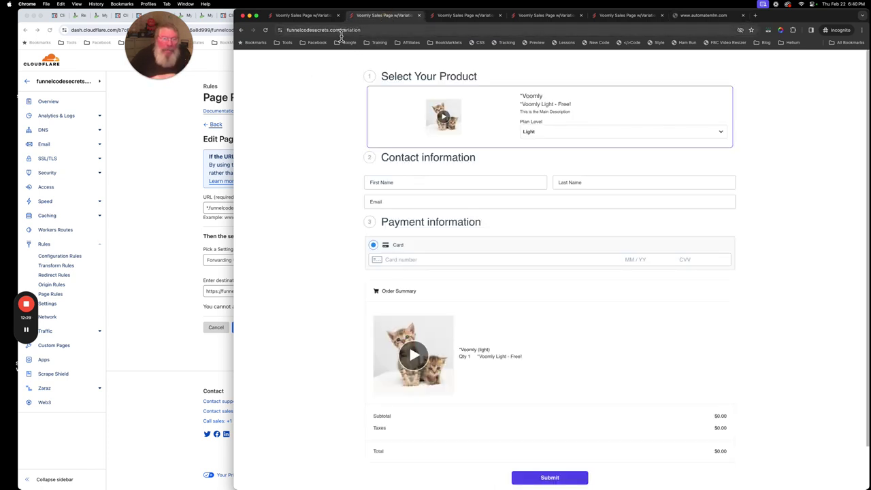
pyautogui.click(340, 31)
pyautogui.click(337, 32)
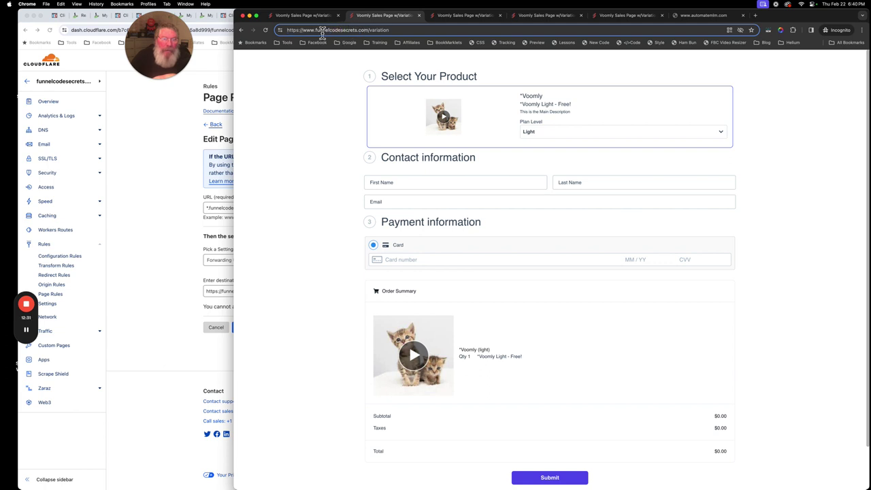
pyautogui.moveTo(316, 30); pyautogui.dragTo(368, 33)
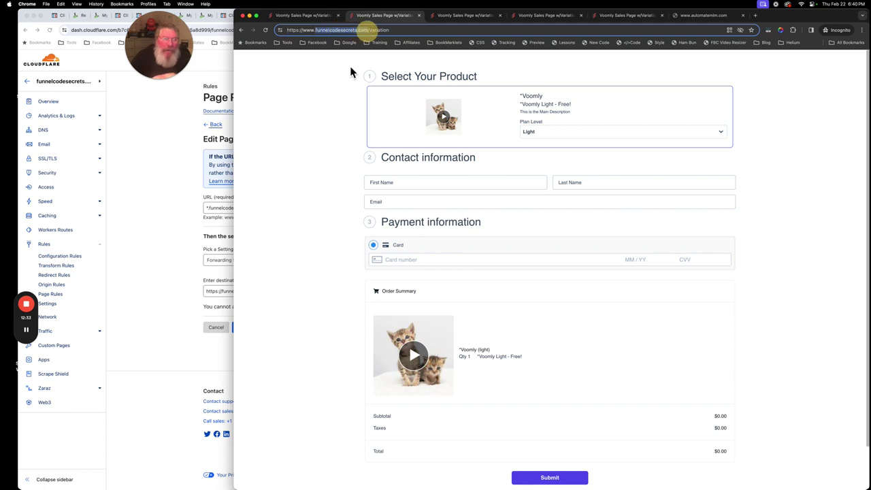